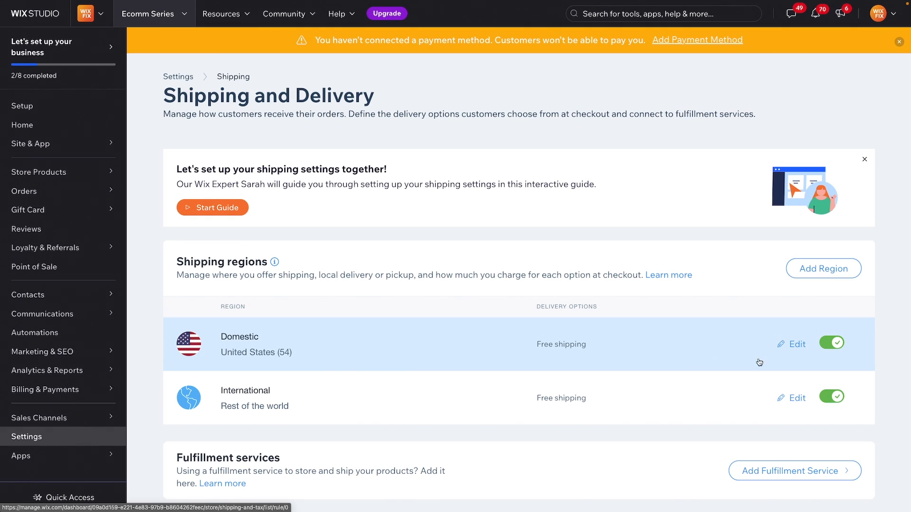
- Open the Domestic shipping region for editing and set its shipping calculation method to Flat Rate
{"action": "left_click", "coordinate": [787, 346]}
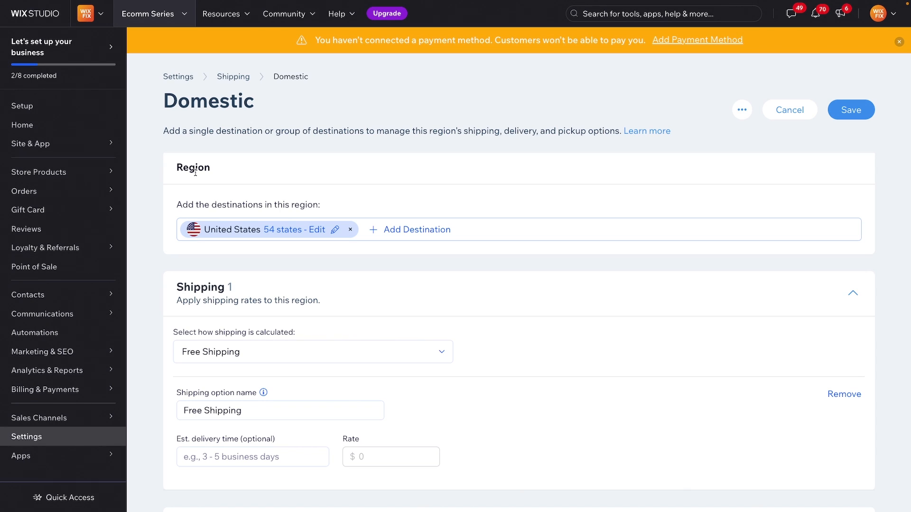
{"action": "left_click_drag", "start_coordinate": [178, 168], "coordinate": [254, 172]}
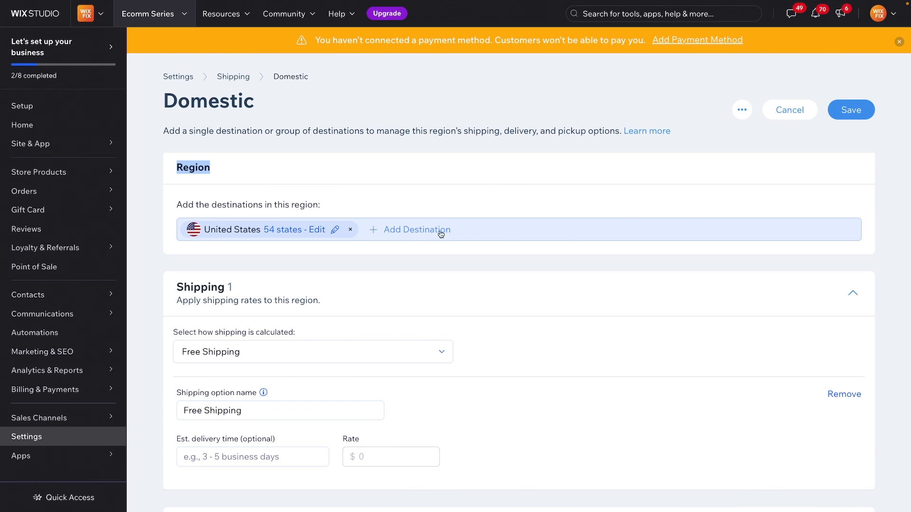
{"action": "scroll", "coordinate": [311, 267], "scroll_direction": "down", "scroll_amount": 3}
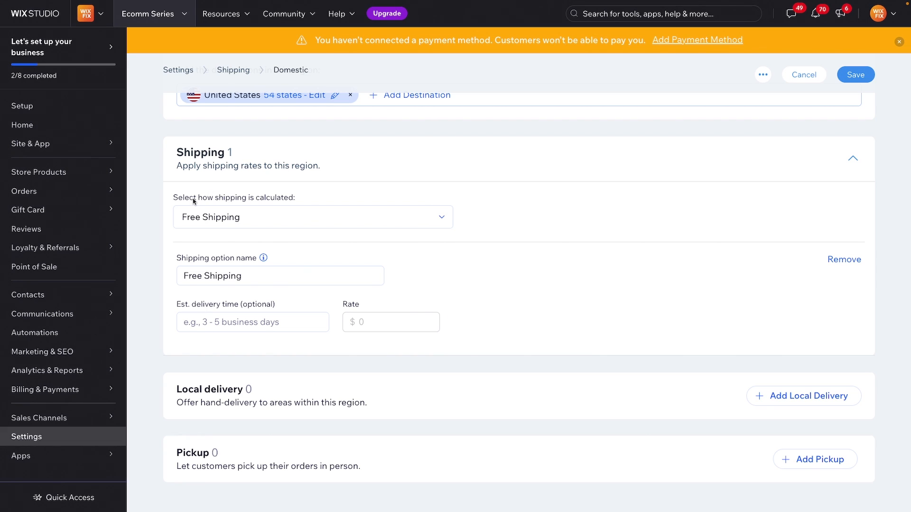
{"action": "left_click", "coordinate": [281, 227]}
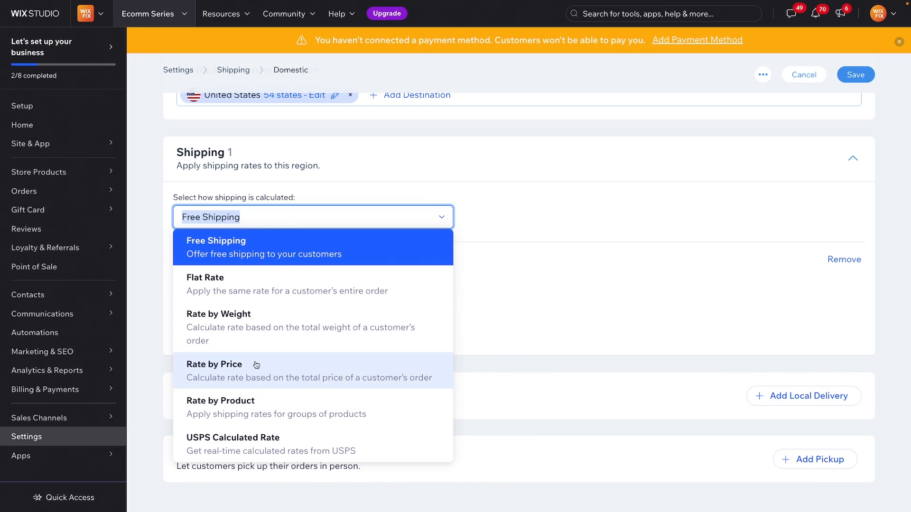
{"action": "left_click", "coordinate": [260, 291]}
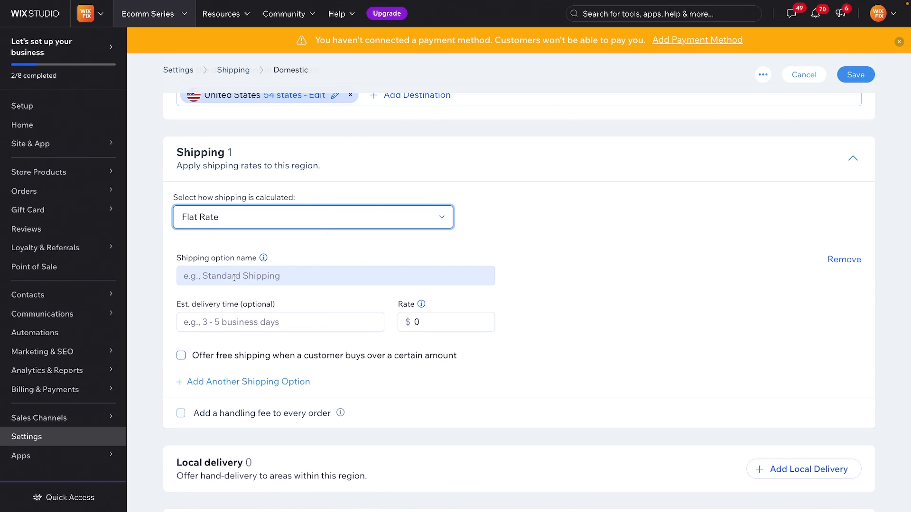
{"action": "scroll", "coordinate": [234, 277], "scroll_direction": "down", "scroll_amount": 1}
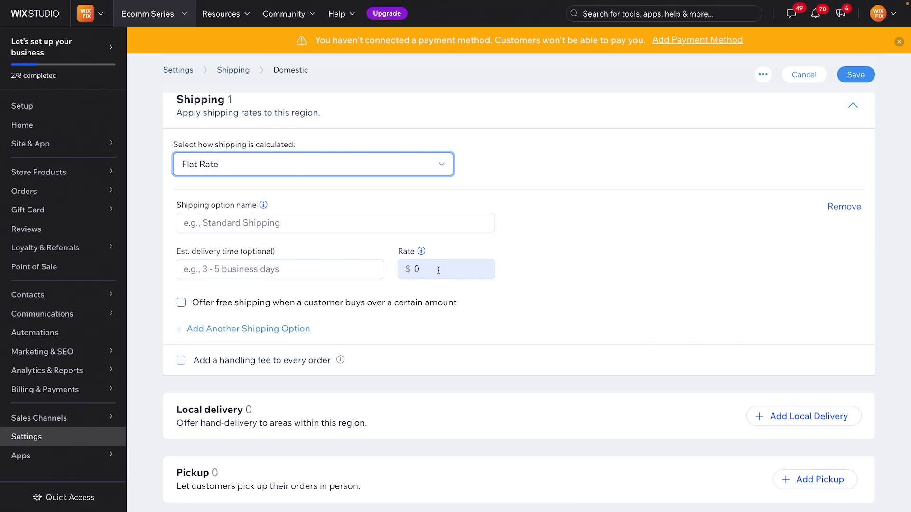
- Try a $100 free-shipping threshold on the flat rate option, and turn the free shipping offer back off
{"action": "left_click", "coordinate": [295, 306]}
{"action": "left_click", "coordinate": [205, 315]}
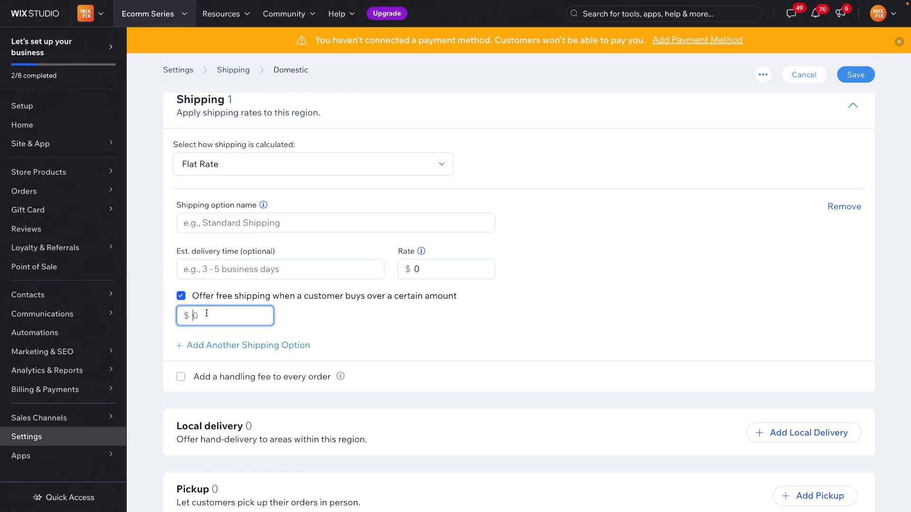
{"action": "type", "text": "100"}
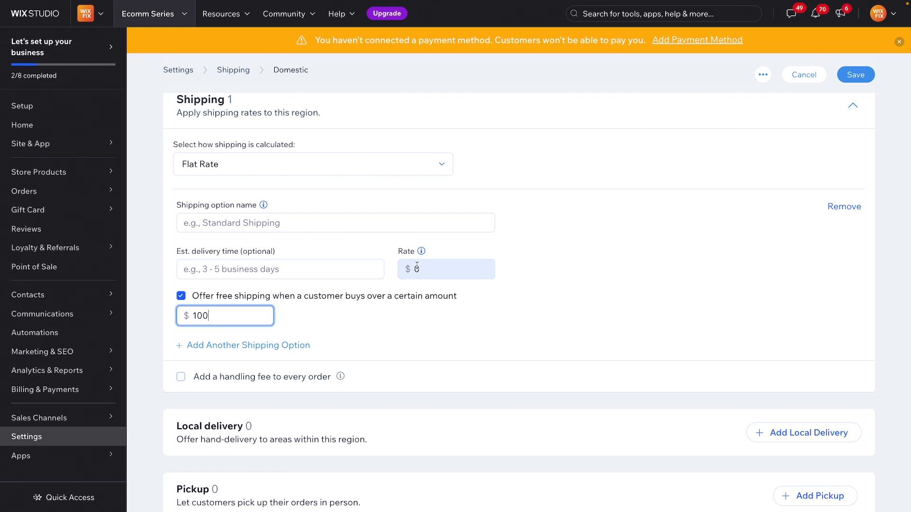
{"action": "left_click", "coordinate": [207, 294]}
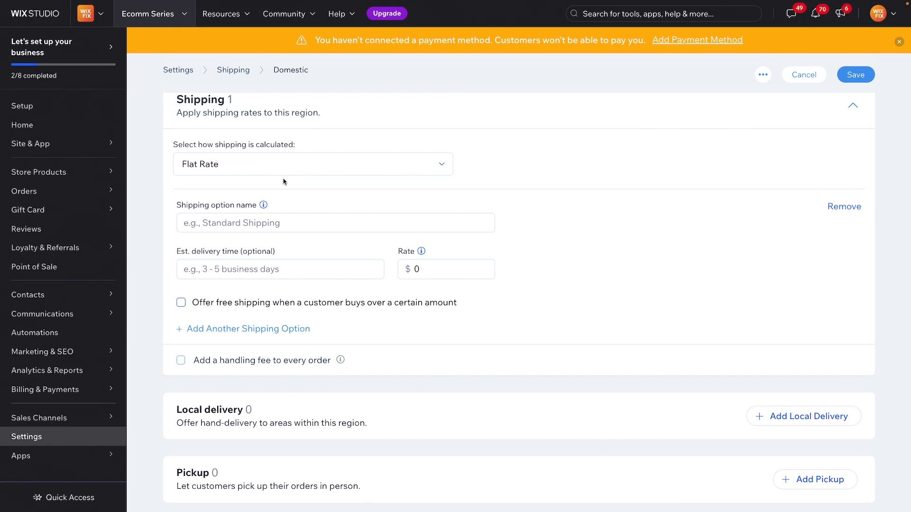
- Set the region's calculation to Rate by Weight, charging $2.99 for 0–1 lb and $6.99 for 1 lb and up
{"action": "left_click", "coordinate": [262, 167]}
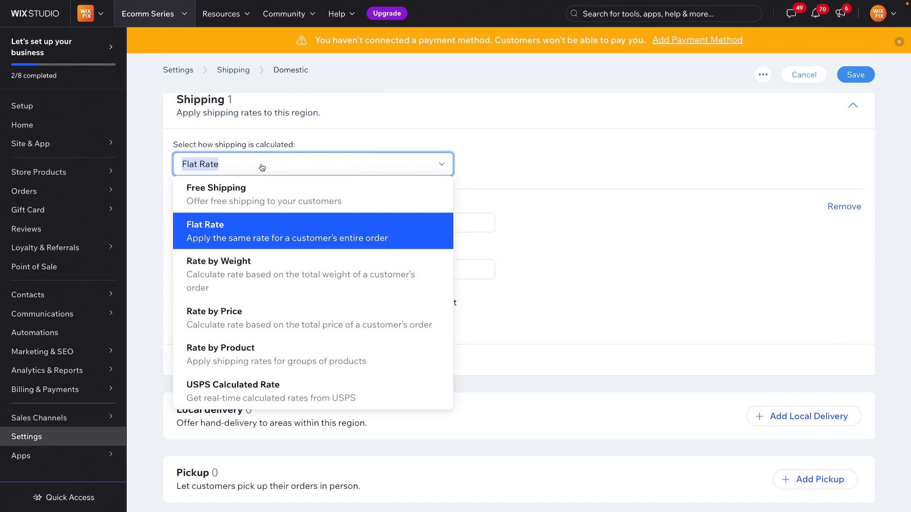
{"action": "left_click", "coordinate": [246, 261]}
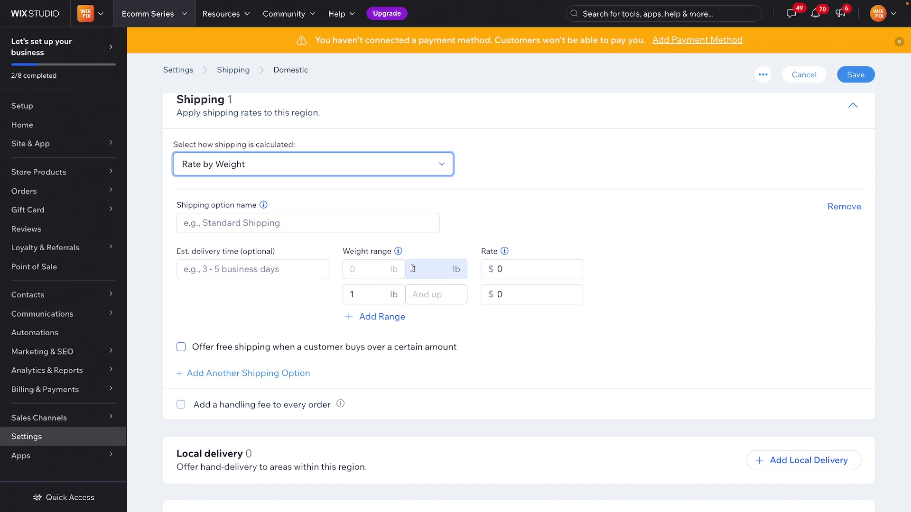
{"action": "left_click", "coordinate": [516, 268]}
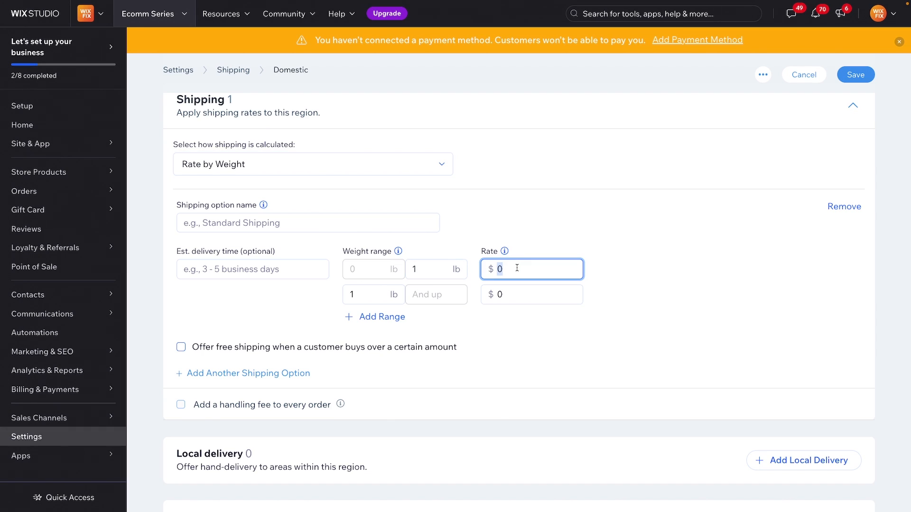
{"action": "type", "text": "2.99"}
{"action": "left_click", "coordinate": [643, 292]}
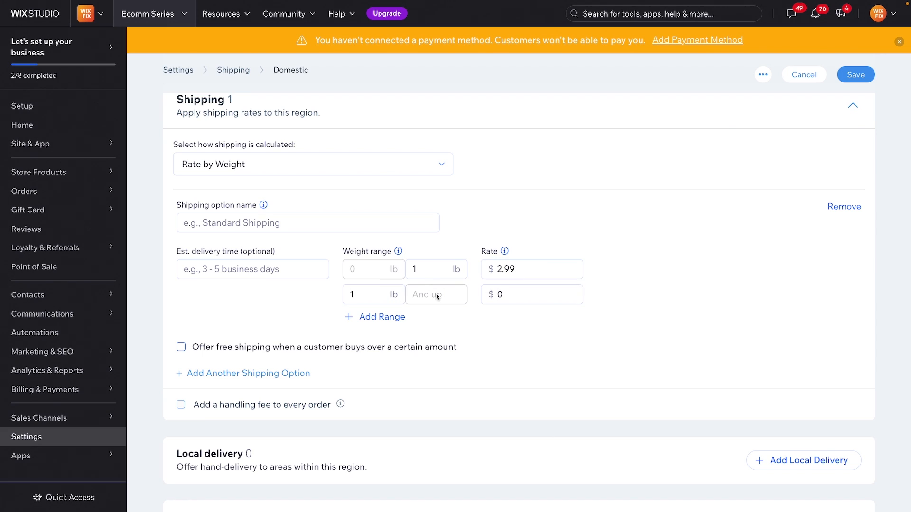
{"action": "left_click", "coordinate": [518, 293]}
{"action": "type", "text": "6.99"}
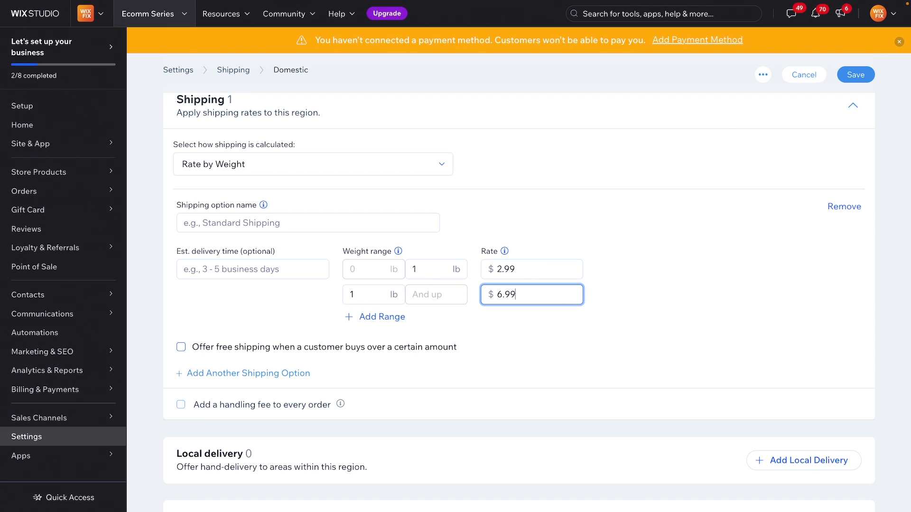
{"action": "left_click", "coordinate": [613, 303]}
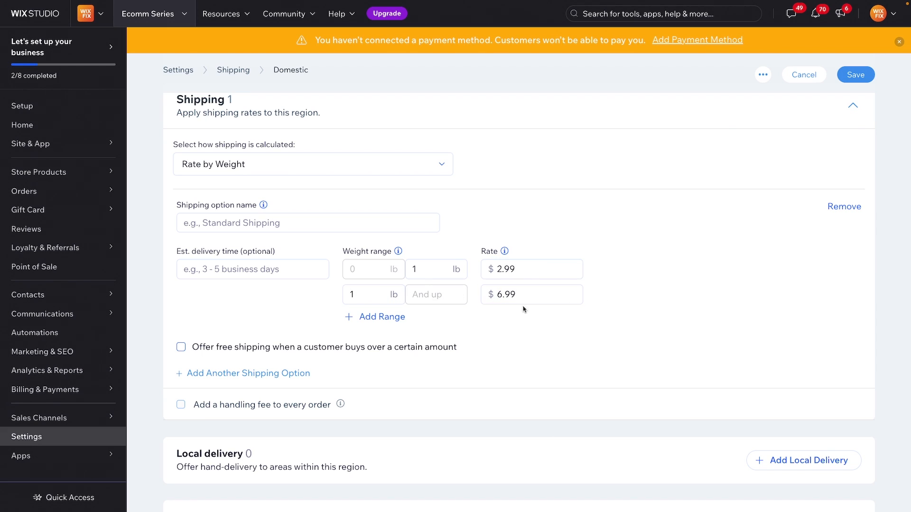
- Add a third weight range starting at 3 lb with a rate of $10.99
{"action": "left_click", "coordinate": [373, 317]}
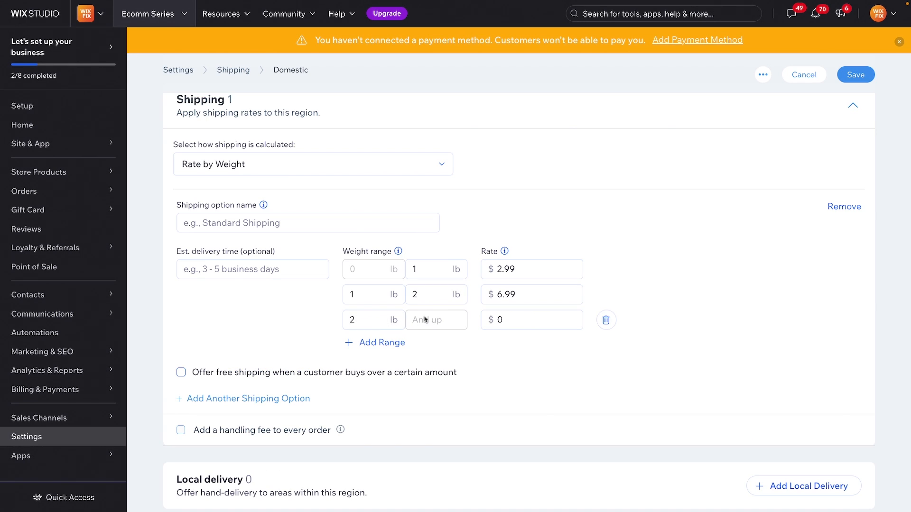
{"action": "left_click", "coordinate": [358, 320]}
{"action": "type", "text": "3"}
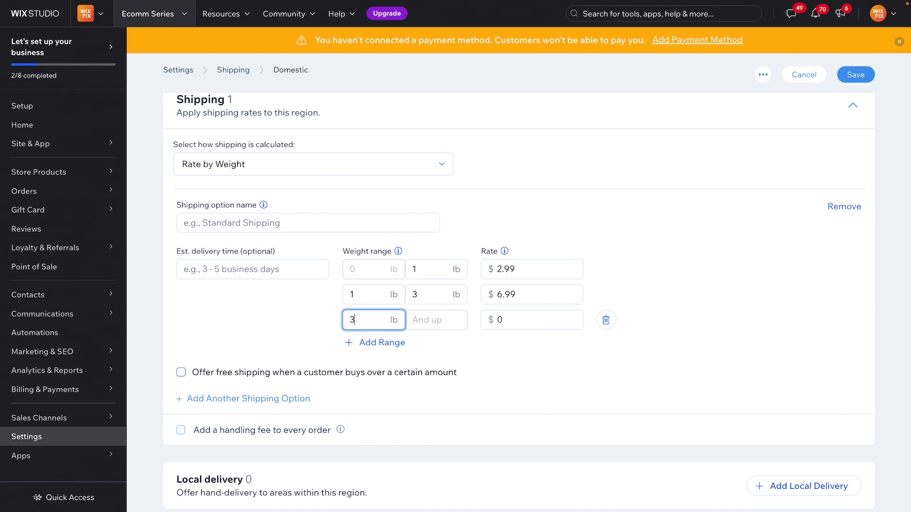
{"action": "left_click", "coordinate": [530, 316]}
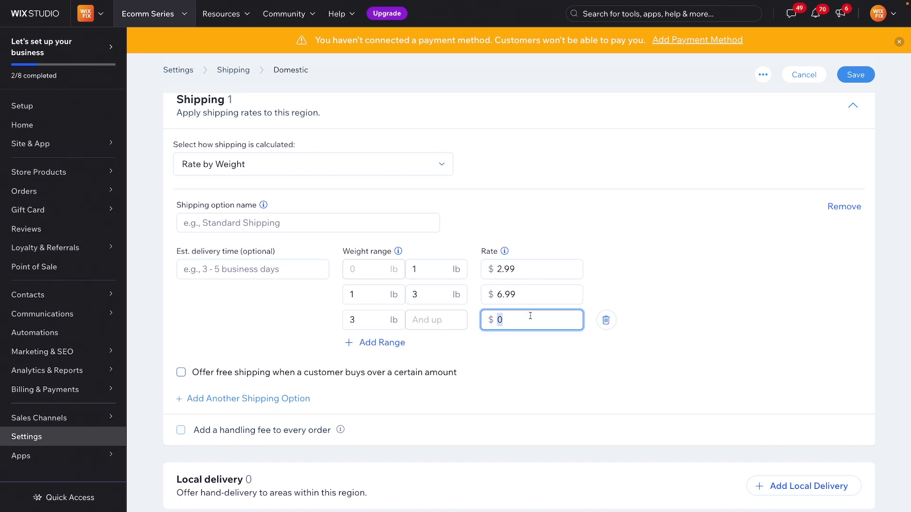
{"action": "type", "text": "10.99"}
{"action": "left_click", "coordinate": [616, 360]}
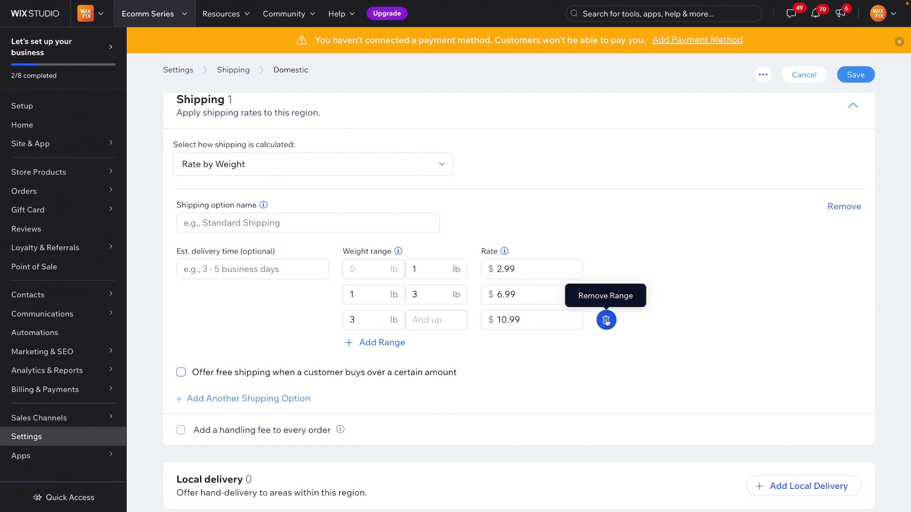
- Turn on the free shipping offer for the weight-based option, leave its amount empty, and turn it off again
{"action": "left_click", "coordinate": [198, 375]}
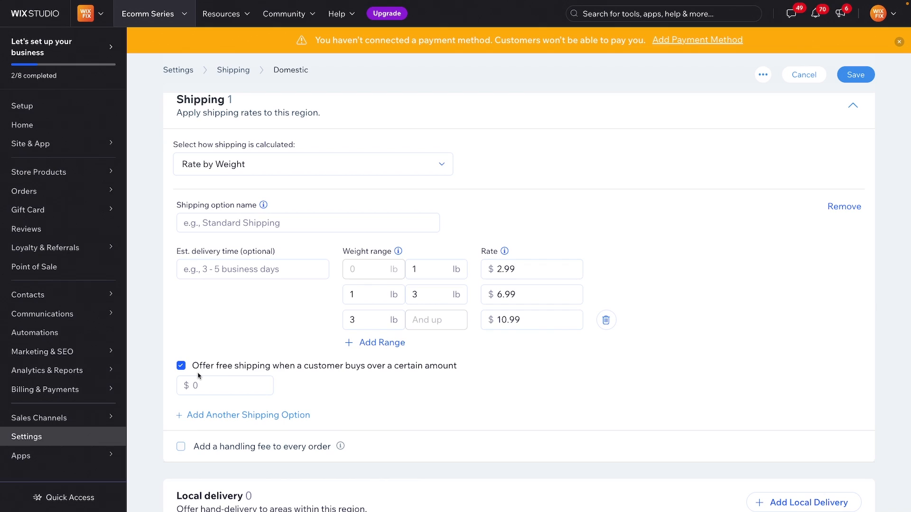
{"action": "left_click", "coordinate": [215, 391]}
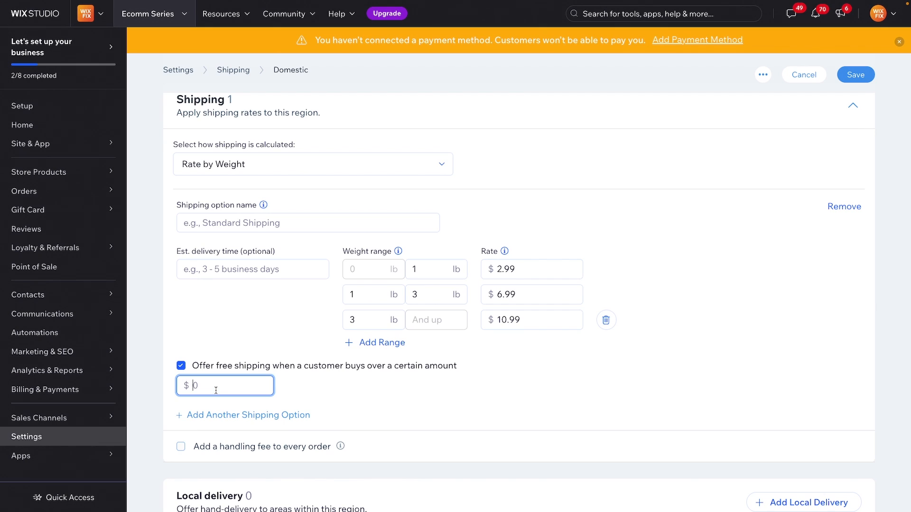
{"action": "left_click", "coordinate": [194, 369]}
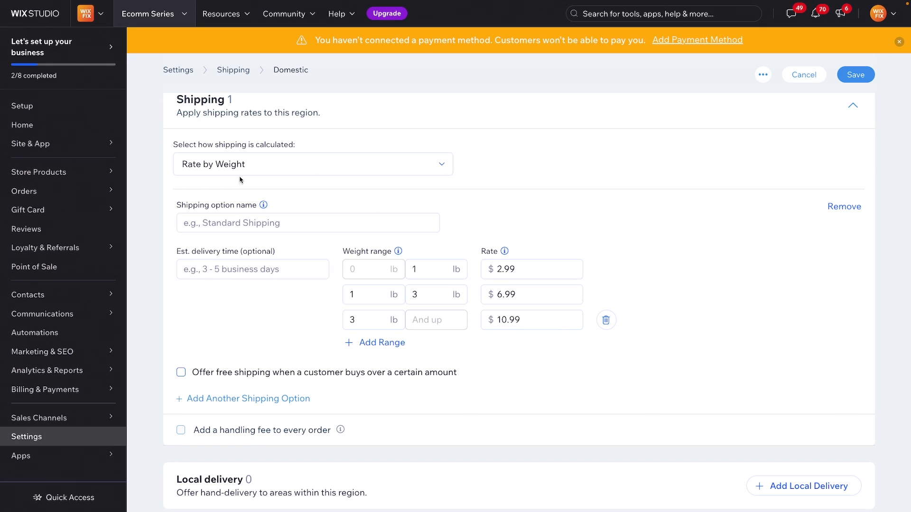
- Set the region's calculation to Rate by Price, with rates of $1.99 up to $1 and $6.99 for $1 and up
{"action": "left_click", "coordinate": [222, 169]}
{"action": "left_click", "coordinate": [226, 311]}
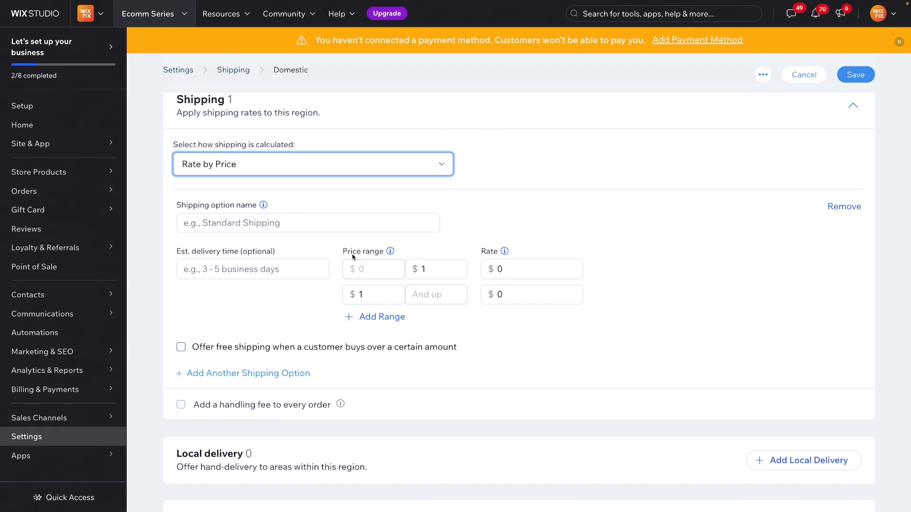
{"action": "left_click", "coordinate": [533, 274]}
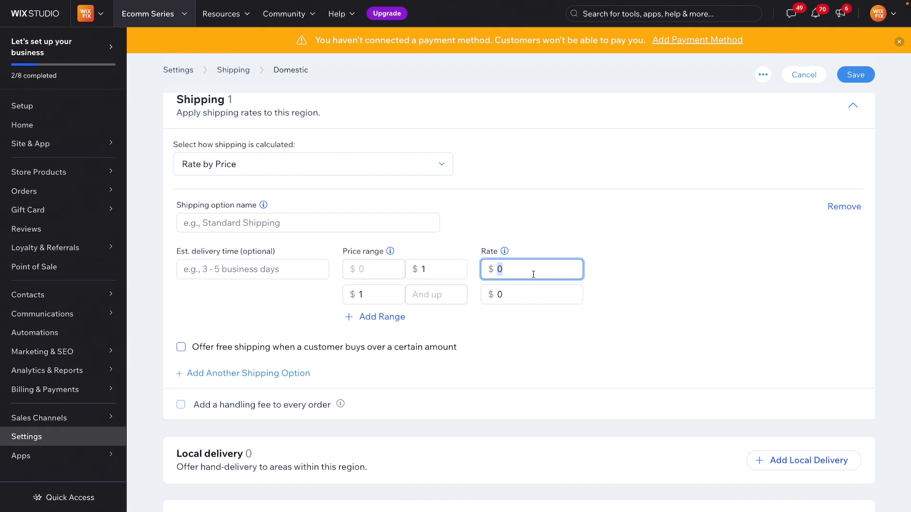
{"action": "type", "text": "1.99"}
{"action": "left_click", "coordinate": [524, 299]}
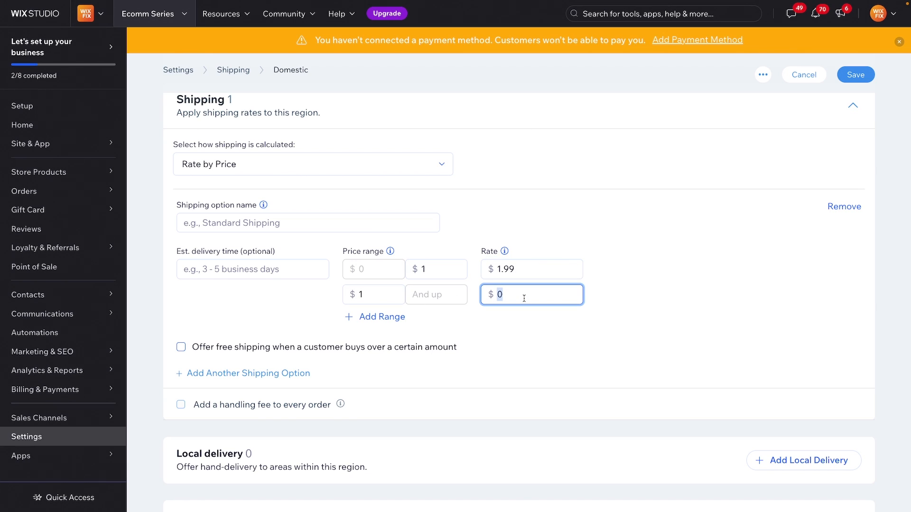
{"action": "type", "text": "6.99"}
- Return the calculation to Rate by Weight, and leave for the store's product list, discarding the region's unsaved changes
{"action": "left_click", "coordinate": [236, 171]}
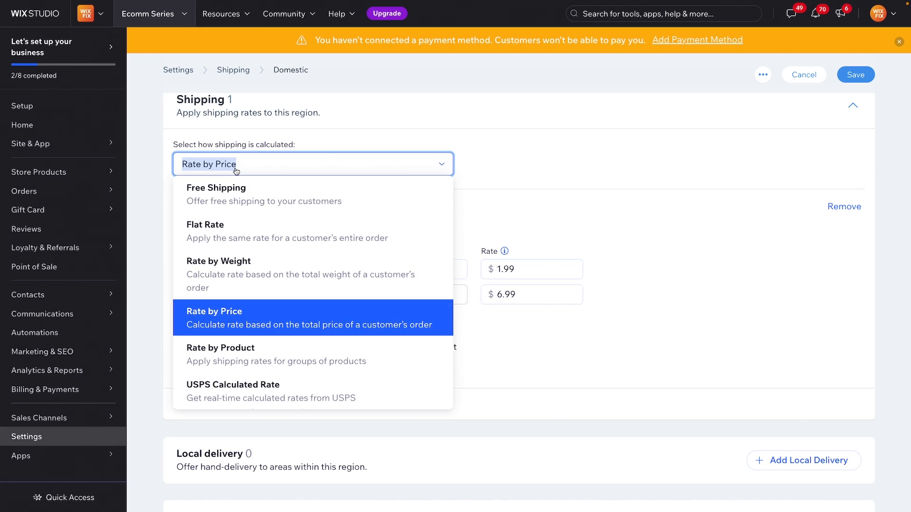
{"action": "left_click", "coordinate": [230, 277]}
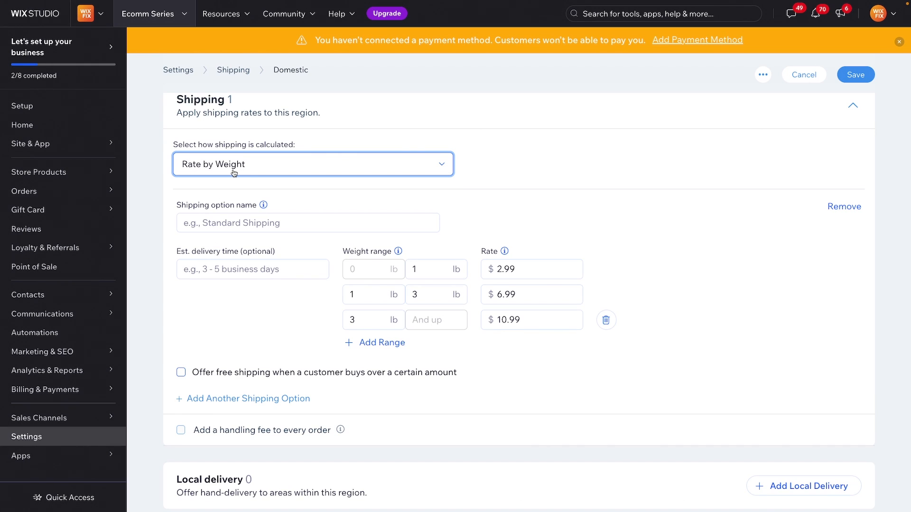
{"action": "left_click", "coordinate": [64, 174]}
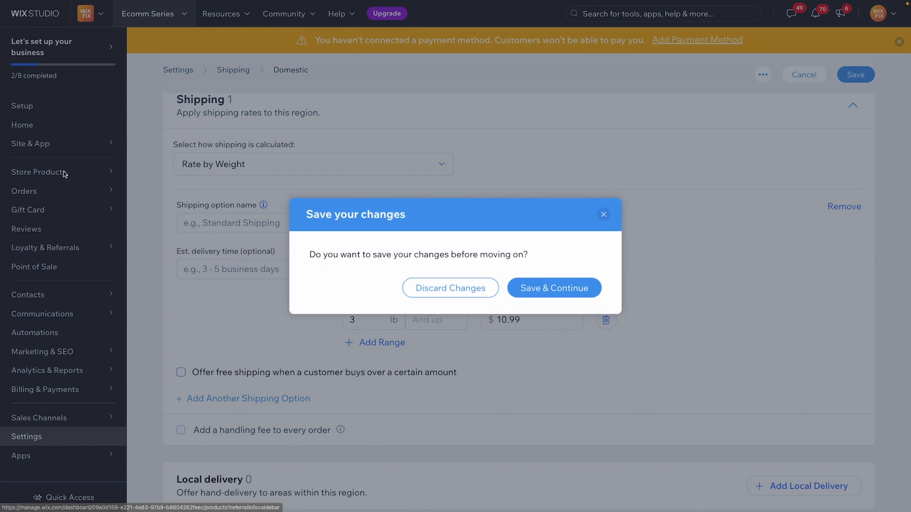
{"action": "left_click", "coordinate": [480, 289]}
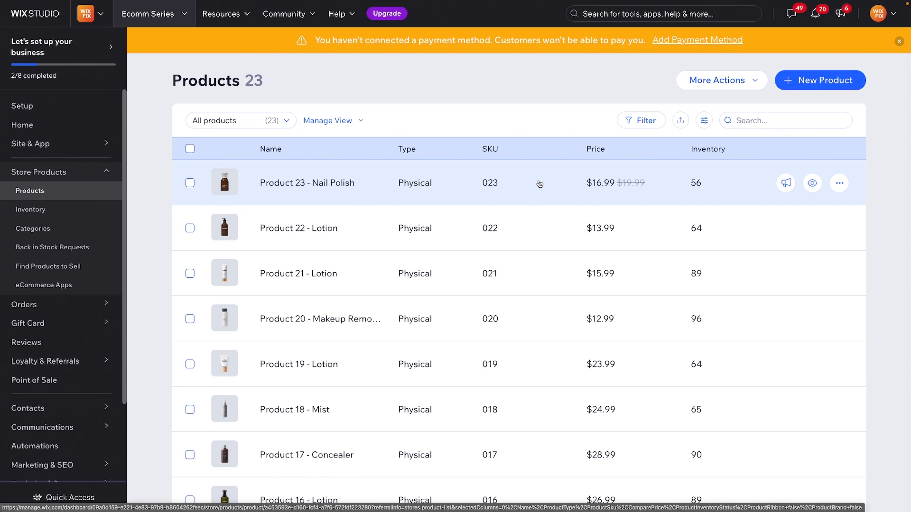
- Open Product 23 - Nail Polish and examine the shipping weight in its inventory and shipping details
{"action": "left_click", "coordinate": [448, 183]}
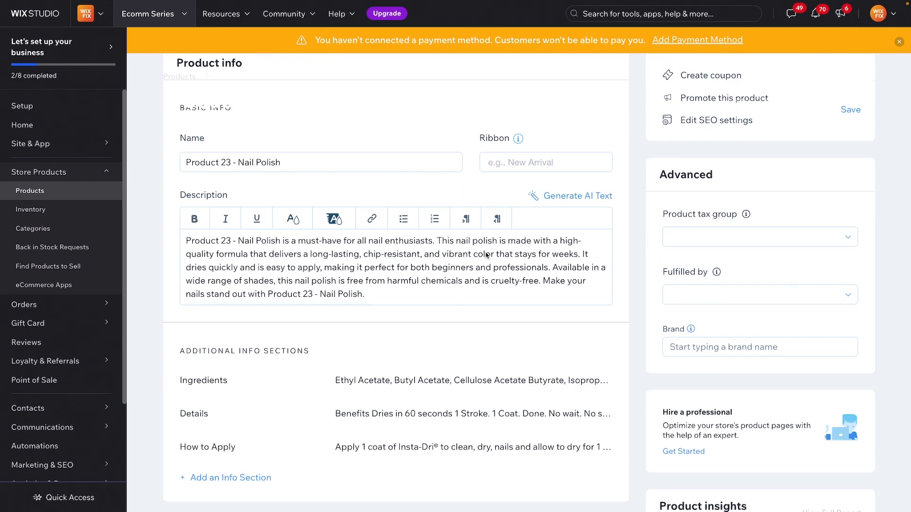
{"action": "scroll", "coordinate": [484, 251], "scroll_direction": "down", "scroll_amount": 8}
{"action": "scroll", "coordinate": [486, 252], "scroll_direction": "down", "scroll_amount": 10}
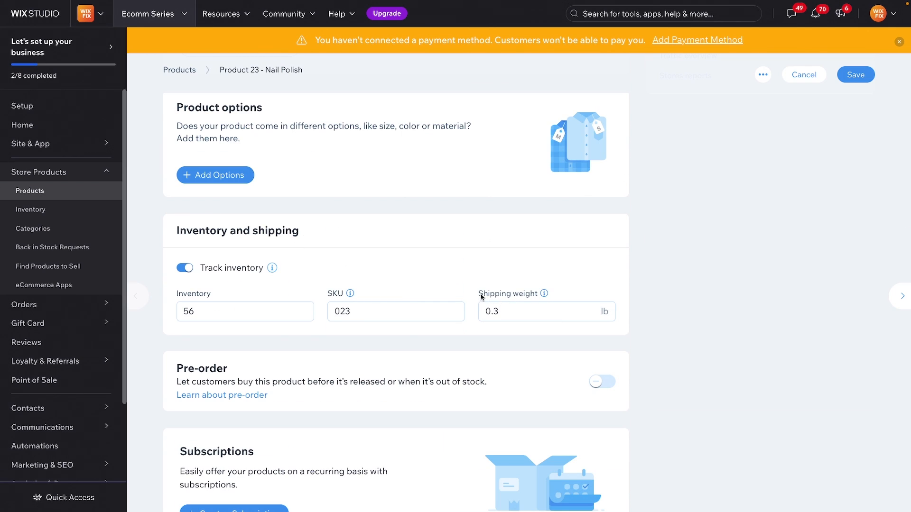
{"action": "left_click_drag", "start_coordinate": [480, 294], "coordinate": [537, 297]}
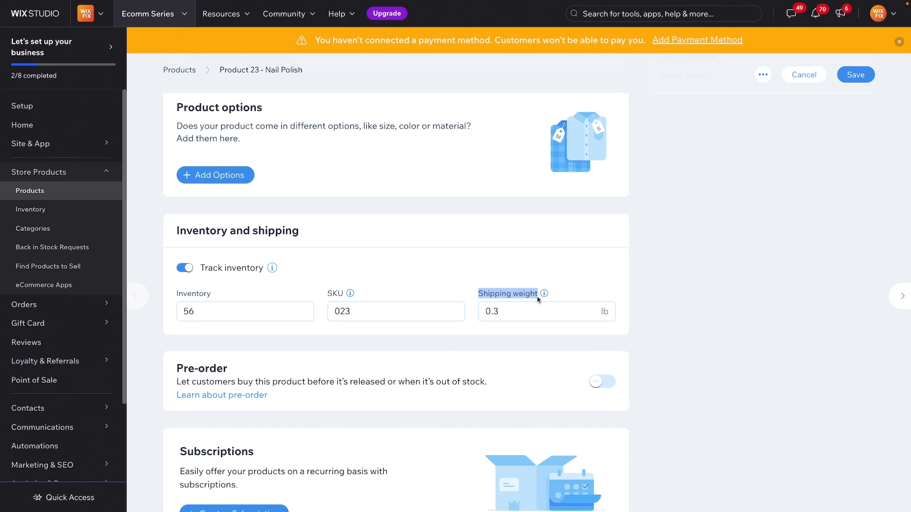
{"action": "left_click", "coordinate": [536, 299]}
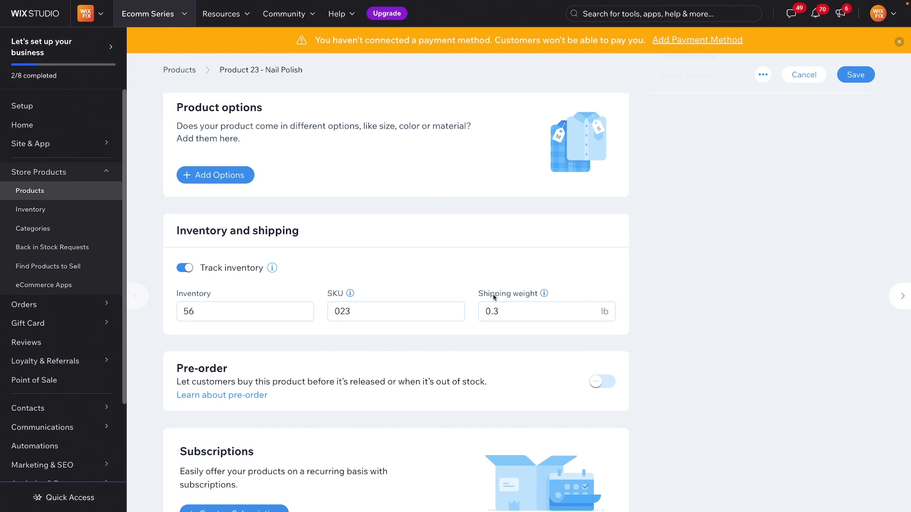
{"action": "left_click_drag", "start_coordinate": [479, 297], "coordinate": [545, 303]}
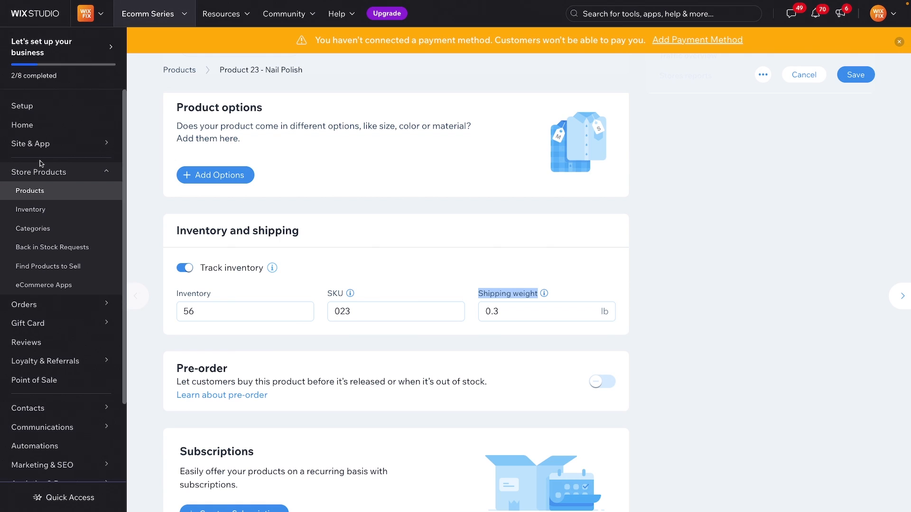
- Return to the Domestic region's shipping settings and set its shipping calculation to Rate by Product
{"action": "scroll", "coordinate": [38, 446], "scroll_direction": "down", "scroll_amount": 2}
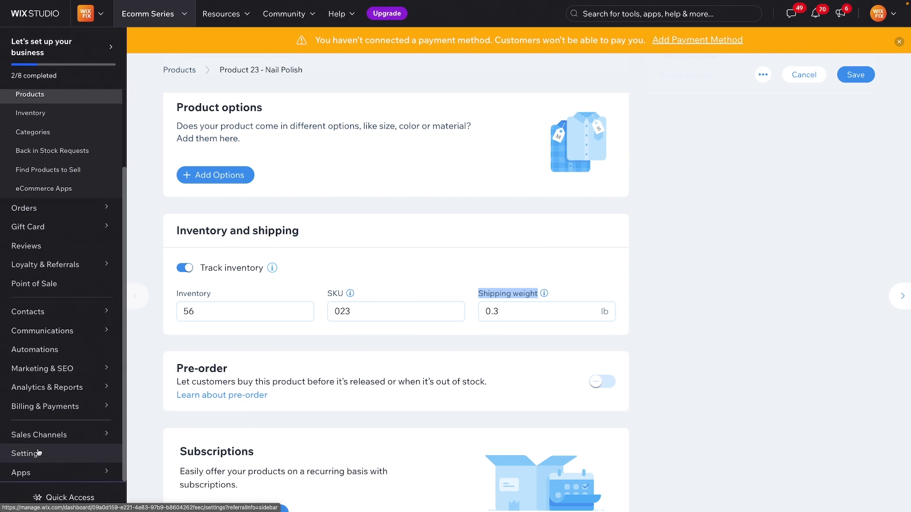
{"action": "left_click", "coordinate": [38, 453]}
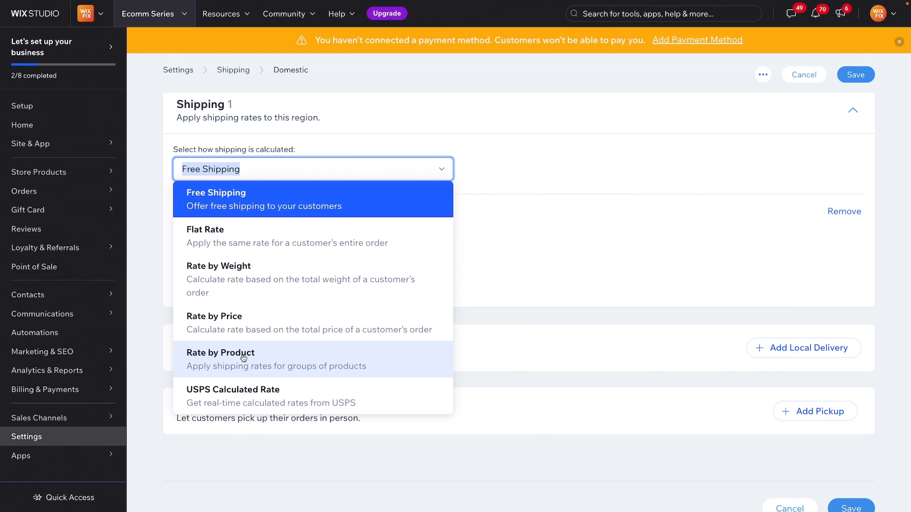
{"action": "left_click", "coordinate": [242, 355]}
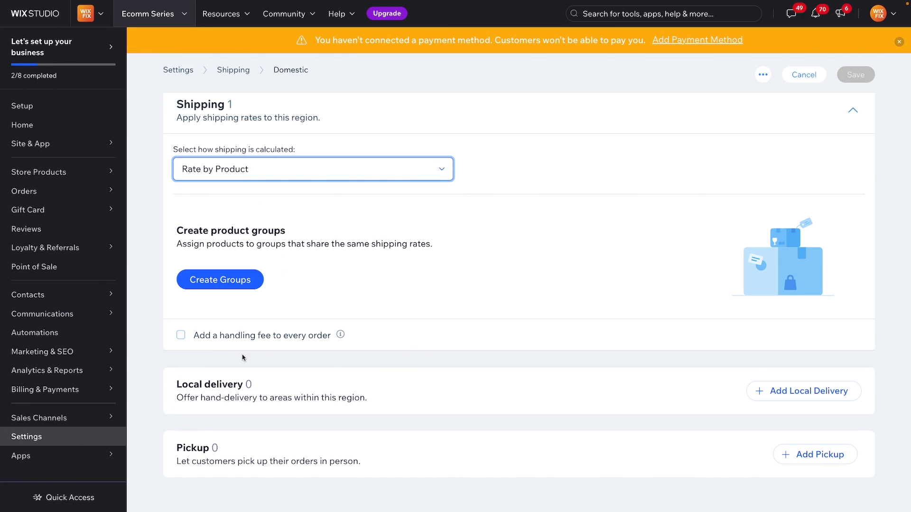
- Create a default product group named Nail Polish for the product-based rates
{"action": "left_click", "coordinate": [193, 287]}
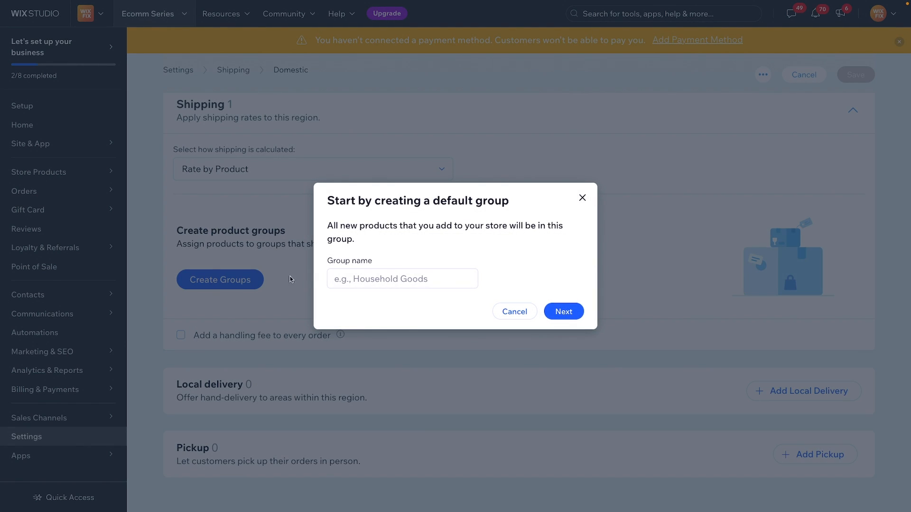
{"action": "left_click", "coordinate": [403, 275]}
{"action": "type", "text": "Nail"}
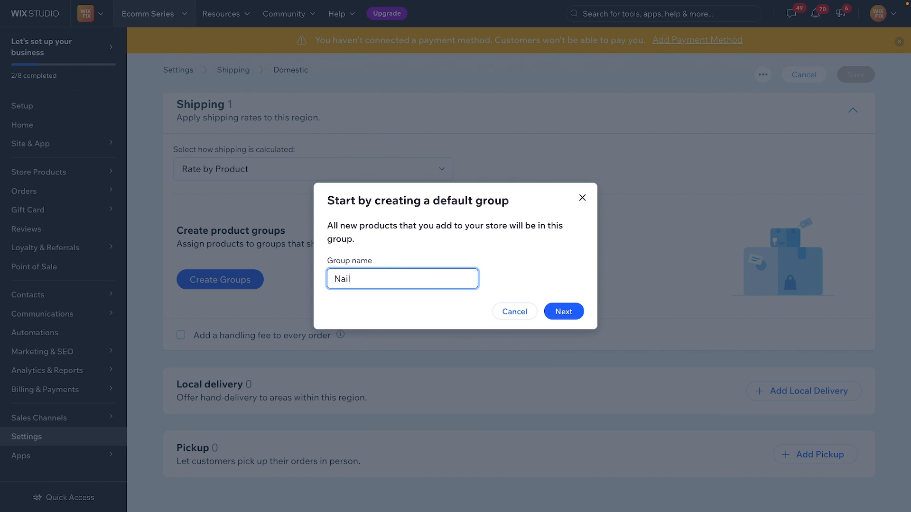
{"action": "type", "text": " Polish"}
{"action": "left_click", "coordinate": [563, 312]}
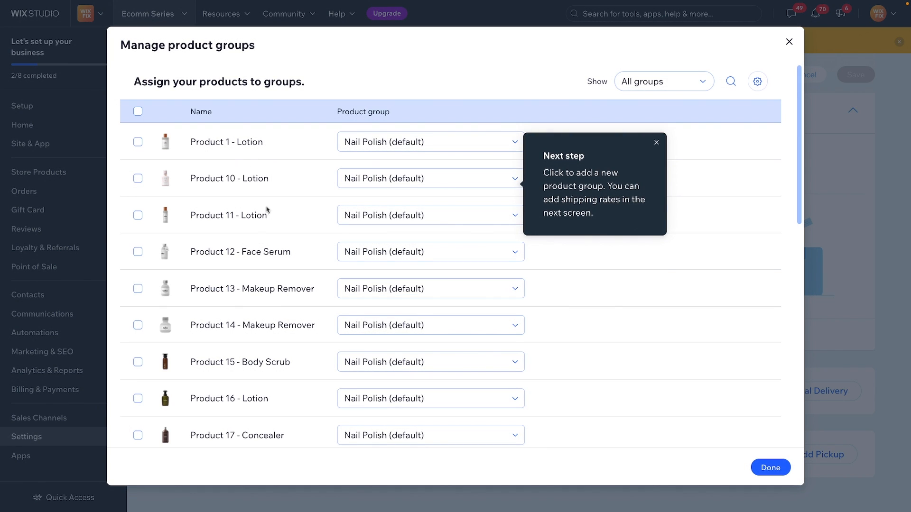
- Review the product group assignments, select Product 23 - Nail Polish and Product 8 - Nail Polish, and finish managing the groups
{"action": "scroll", "coordinate": [282, 299], "scroll_direction": "down", "scroll_amount": 4}
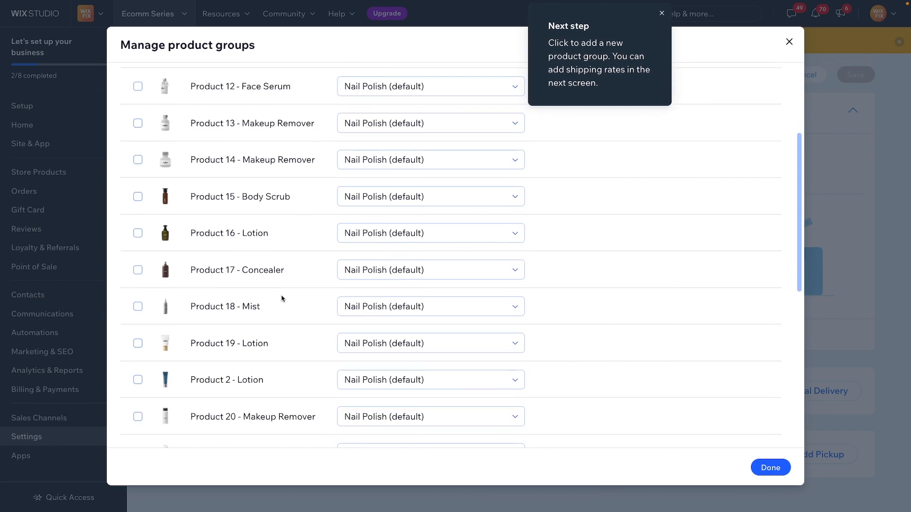
{"action": "scroll", "coordinate": [282, 298], "scroll_direction": "down", "scroll_amount": 5}
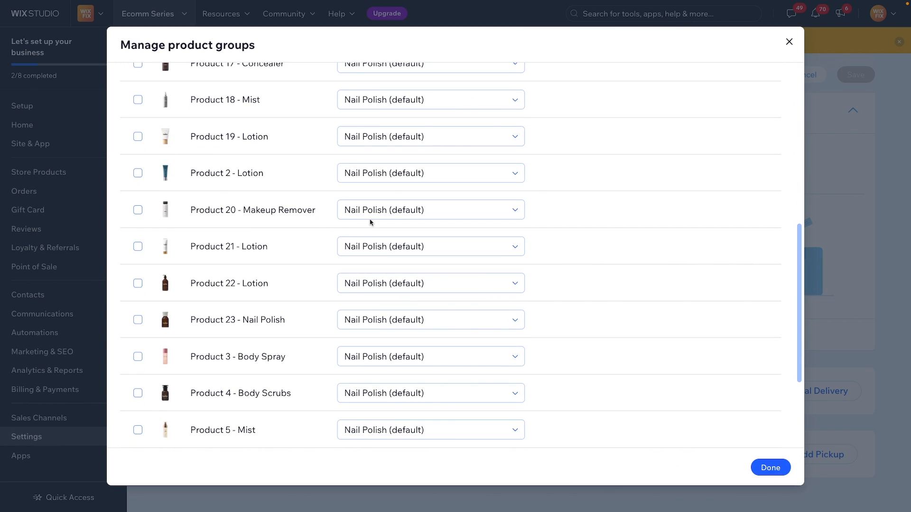
{"action": "left_click", "coordinate": [373, 216]}
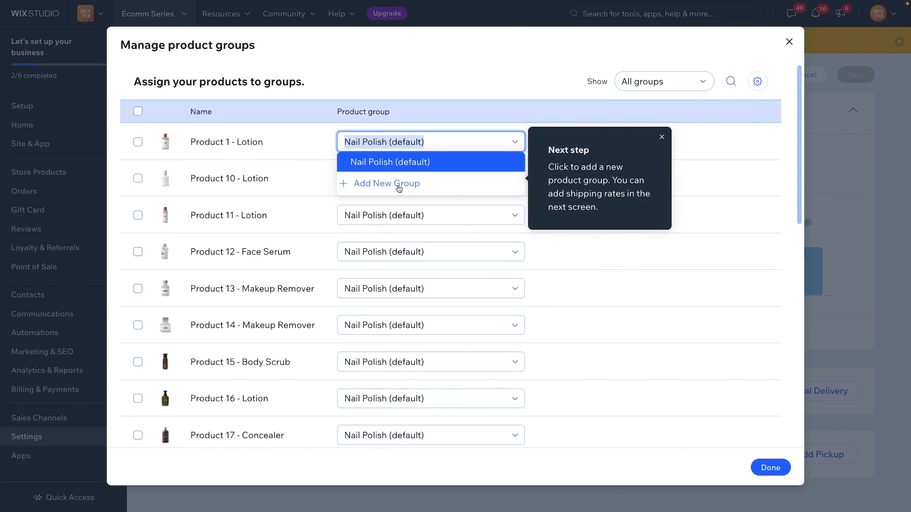
{"action": "left_click", "coordinate": [138, 173]}
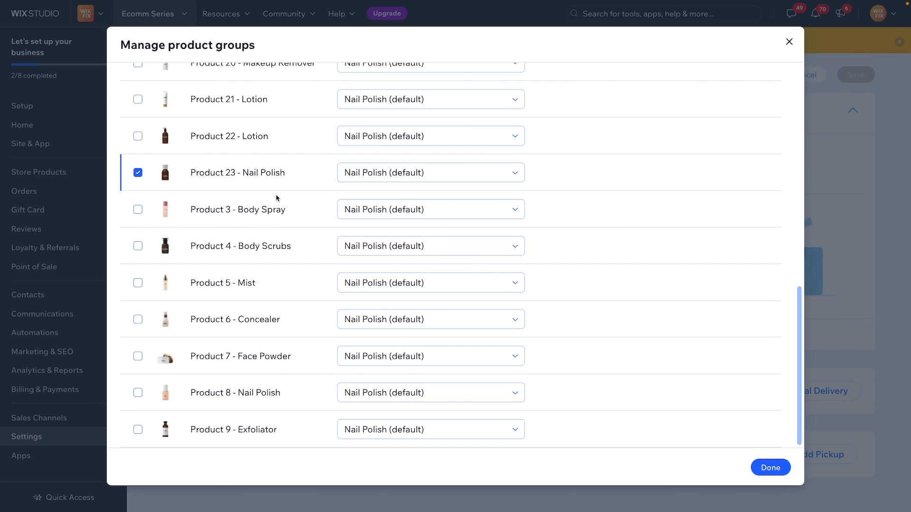
{"action": "left_click", "coordinate": [137, 392]}
{"action": "left_click", "coordinate": [770, 467]}
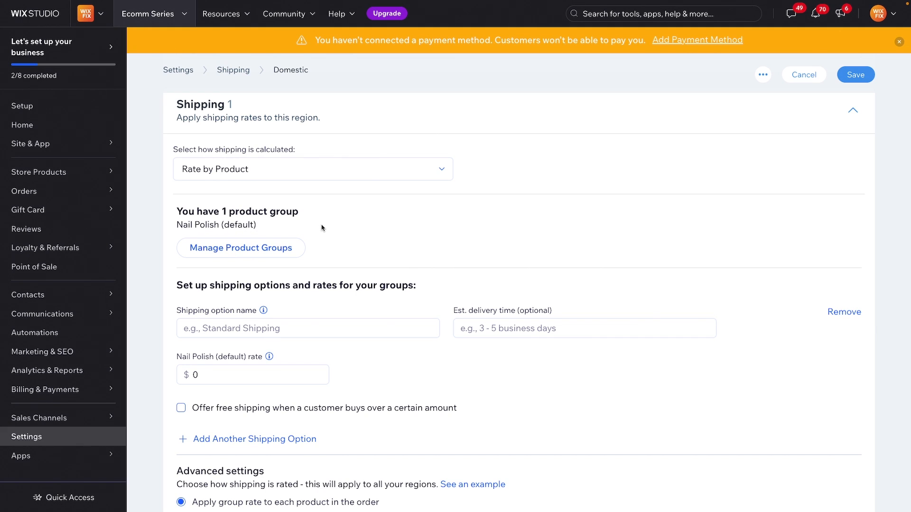
- Examine the Nail Polish group's rate field and the available shipping calculation methods, keeping Rate by Product
{"action": "scroll", "coordinate": [320, 227], "scroll_direction": "down", "scroll_amount": 2}
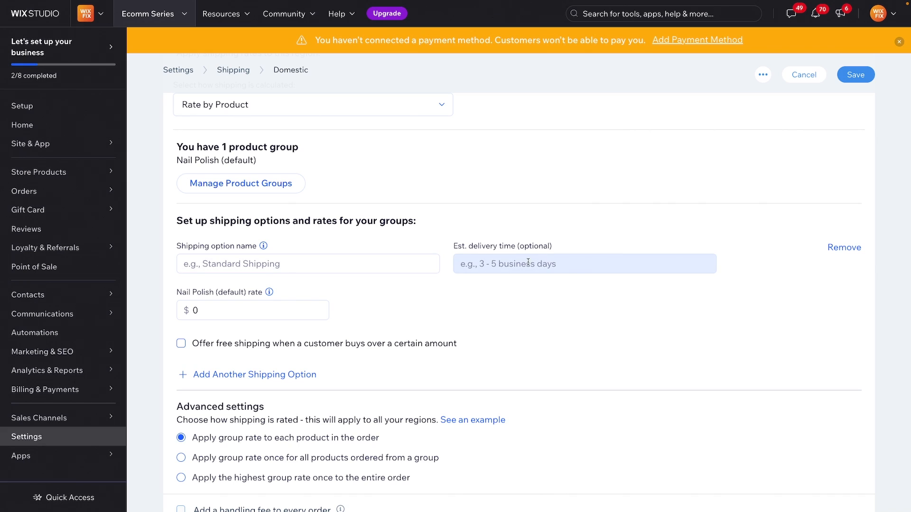
{"action": "left_click", "coordinate": [211, 312]}
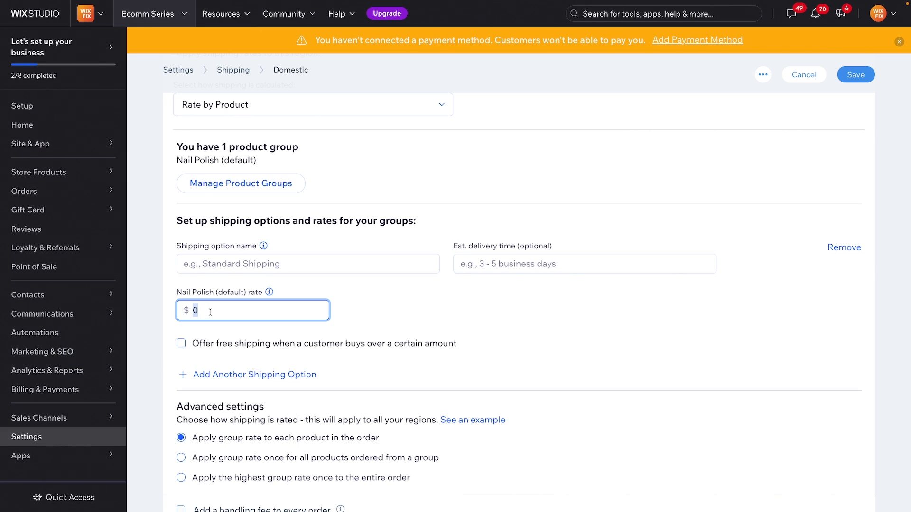
{"action": "scroll", "coordinate": [210, 312], "scroll_direction": "up", "scroll_amount": 5}
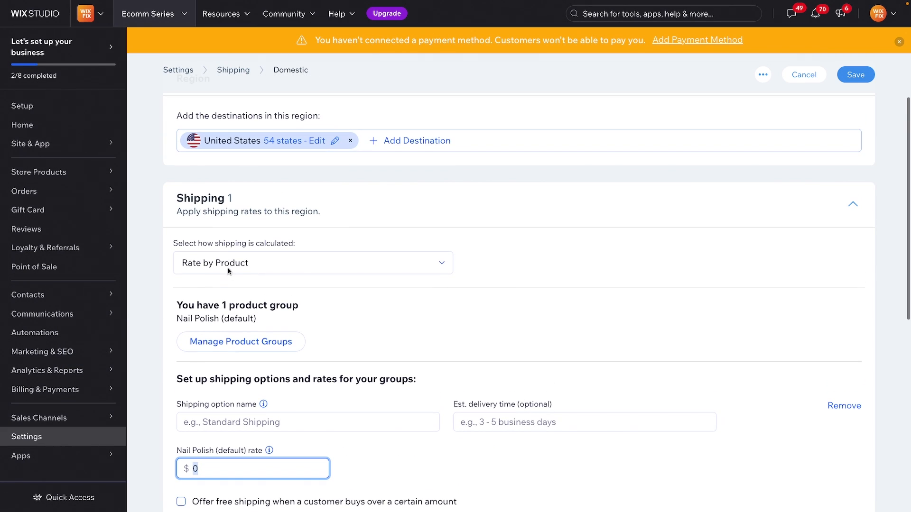
{"action": "left_click", "coordinate": [214, 262]}
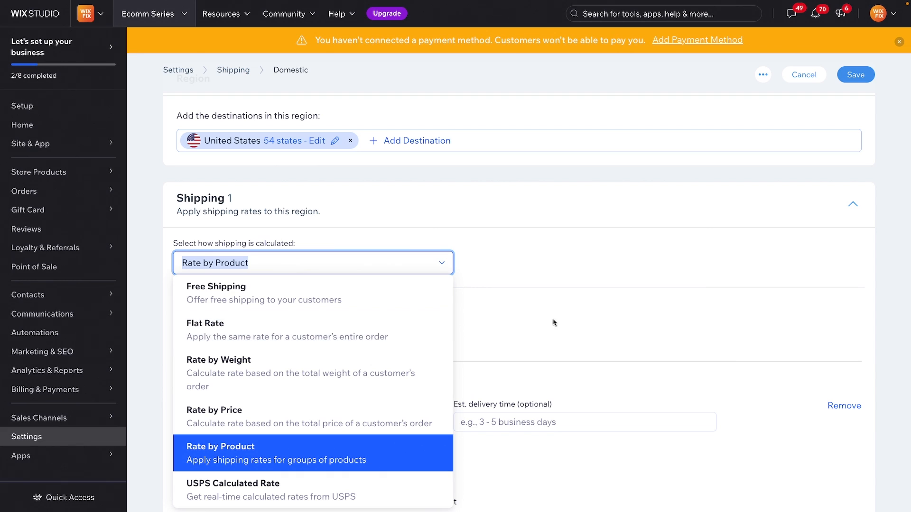
{"action": "left_click", "coordinate": [675, 275]}
- Review the advanced settings for product-based shipping and choose to apply the highest group rate once to the entire order
{"action": "scroll", "coordinate": [676, 274], "scroll_direction": "down", "scroll_amount": 3}
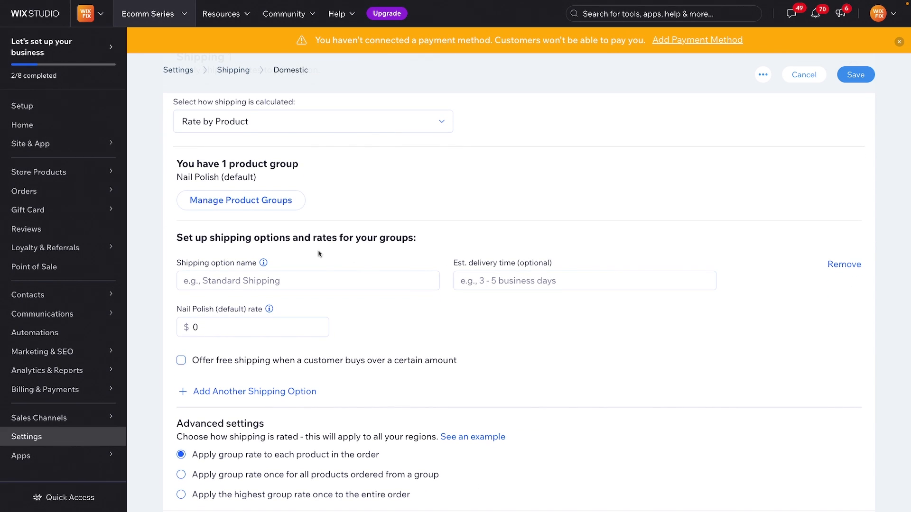
{"action": "scroll", "coordinate": [409, 239], "scroll_direction": "down", "scroll_amount": 1}
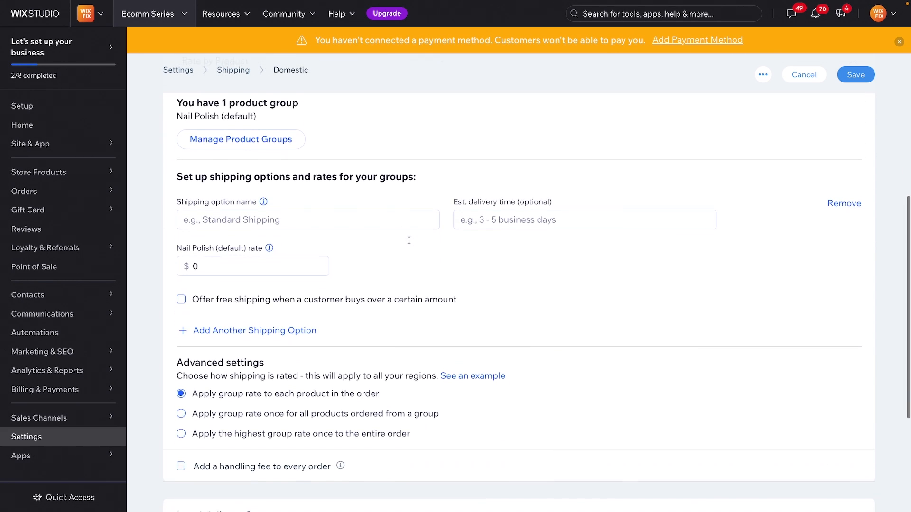
{"action": "scroll", "coordinate": [398, 258], "scroll_direction": "down", "scroll_amount": 2}
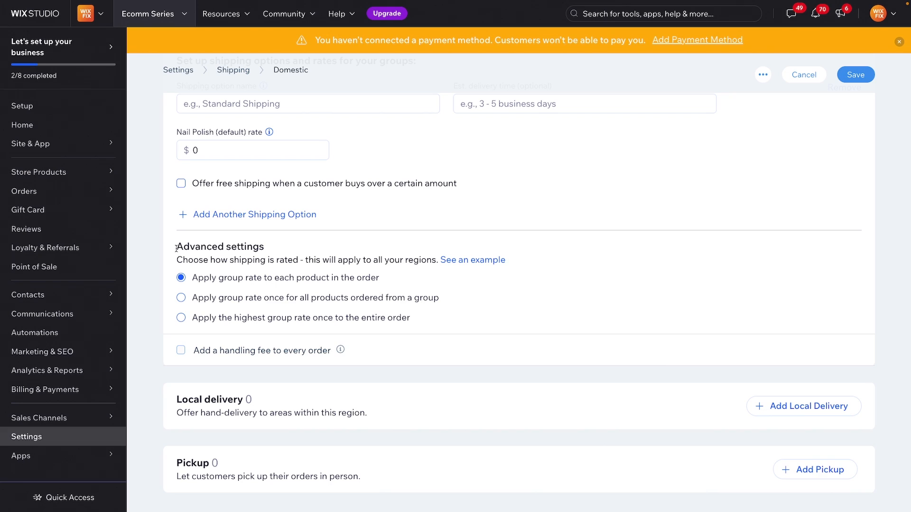
{"action": "left_click_drag", "start_coordinate": [176, 248], "coordinate": [274, 251]}
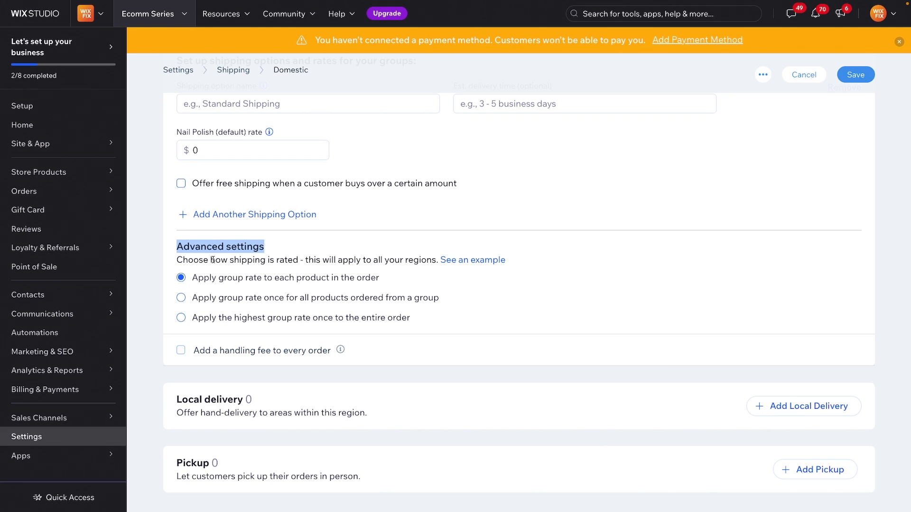
{"action": "left_click_drag", "start_coordinate": [194, 259], "coordinate": [336, 262]}
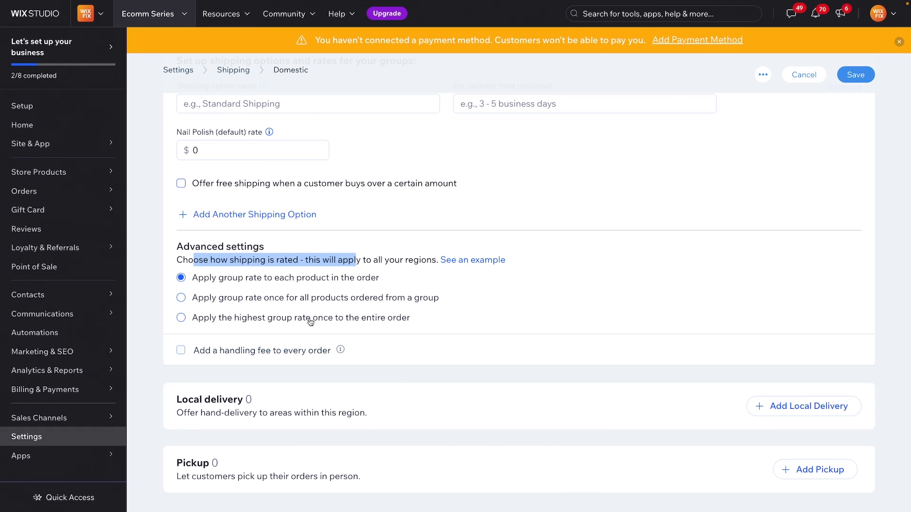
{"action": "left_click", "coordinate": [402, 321]}
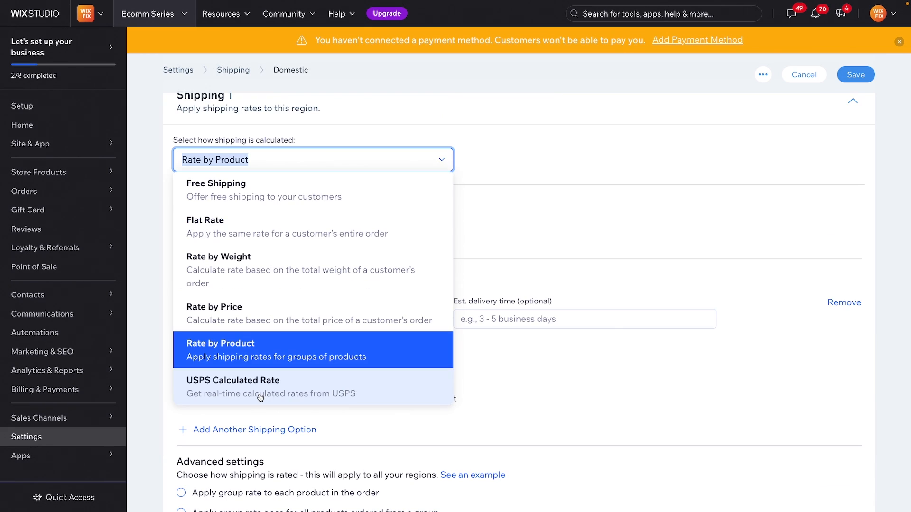
- Set the region's shipping calculation to USPS Calculated Rate and enable the Ground Advantage service
{"action": "left_click", "coordinate": [214, 388]}
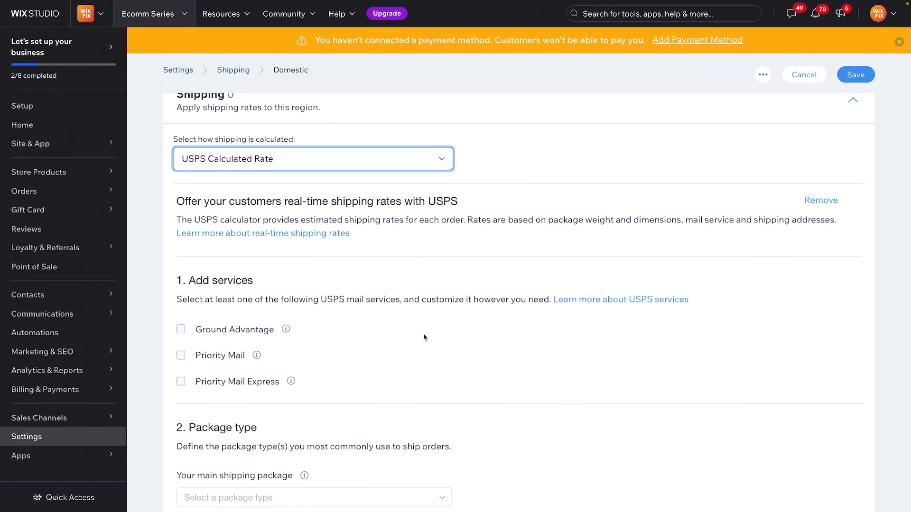
{"action": "scroll", "coordinate": [424, 337], "scroll_direction": "down", "scroll_amount": 1}
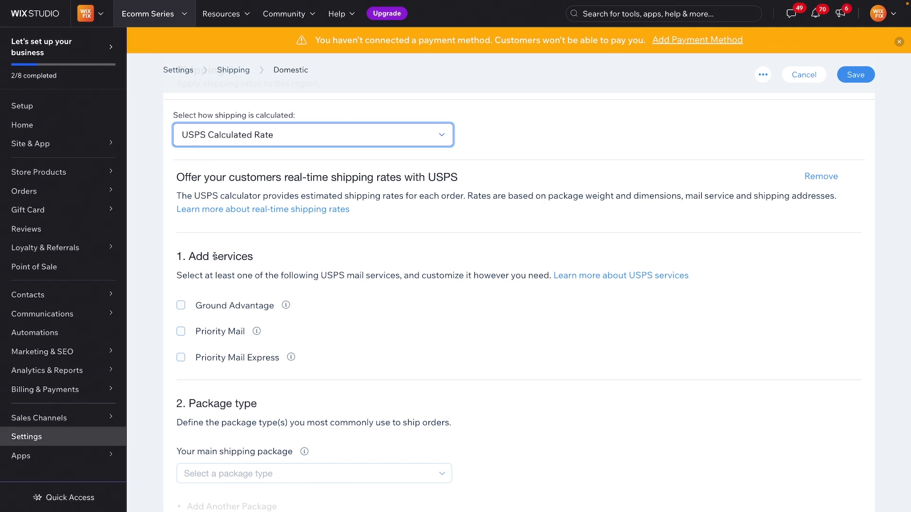
{"action": "scroll", "coordinate": [215, 256], "scroll_direction": "down", "scroll_amount": 2}
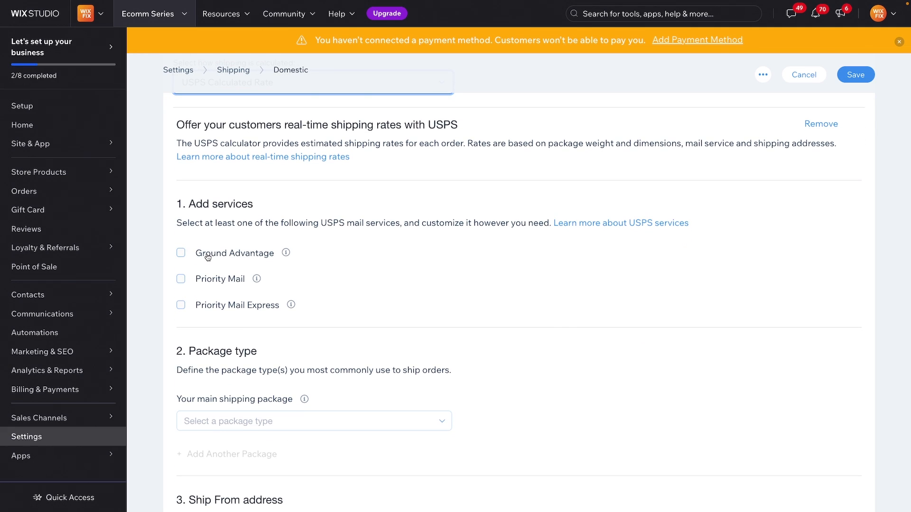
{"action": "left_click", "coordinate": [208, 257]}
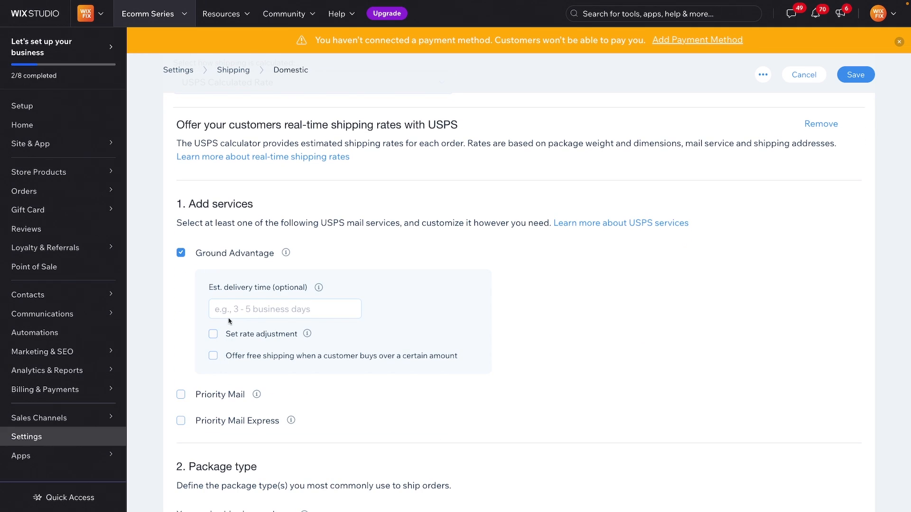
{"action": "scroll", "coordinate": [260, 307], "scroll_direction": "down", "scroll_amount": 2}
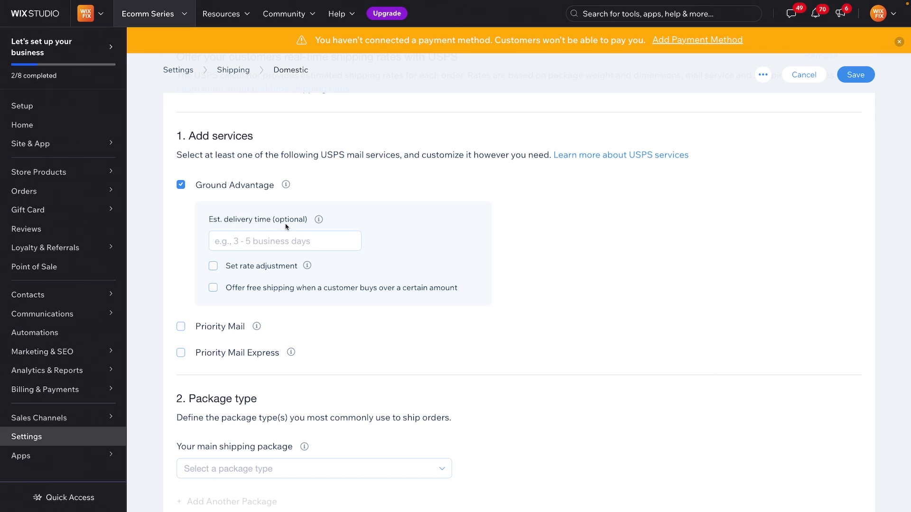
- Turn Ground Advantage's rate adjustment on and off again, and do the same with its free shipping offer, leaving both amounts empty
{"action": "left_click", "coordinate": [238, 268]}
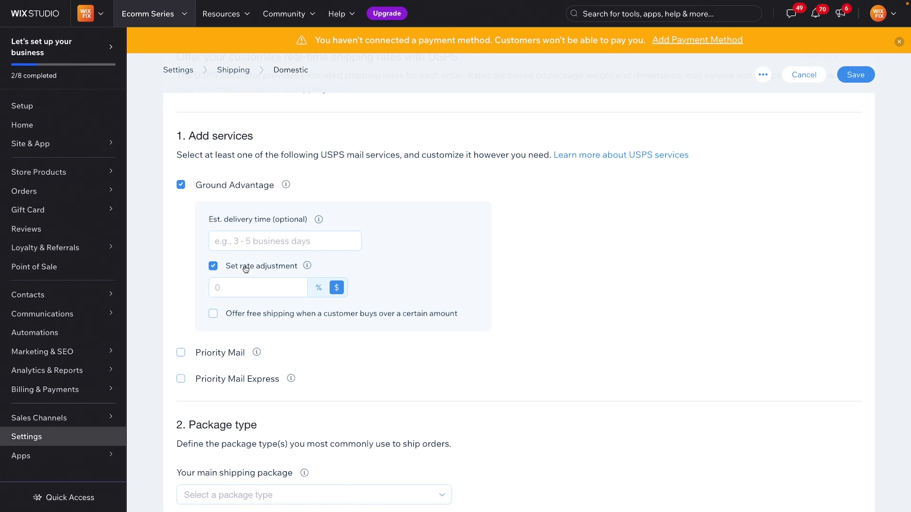
{"action": "left_click", "coordinate": [245, 268]}
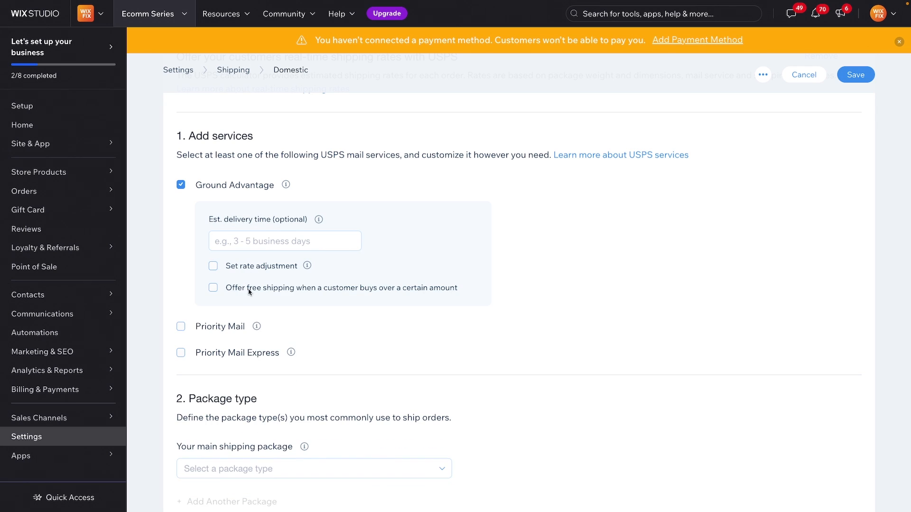
{"action": "left_click", "coordinate": [213, 287]}
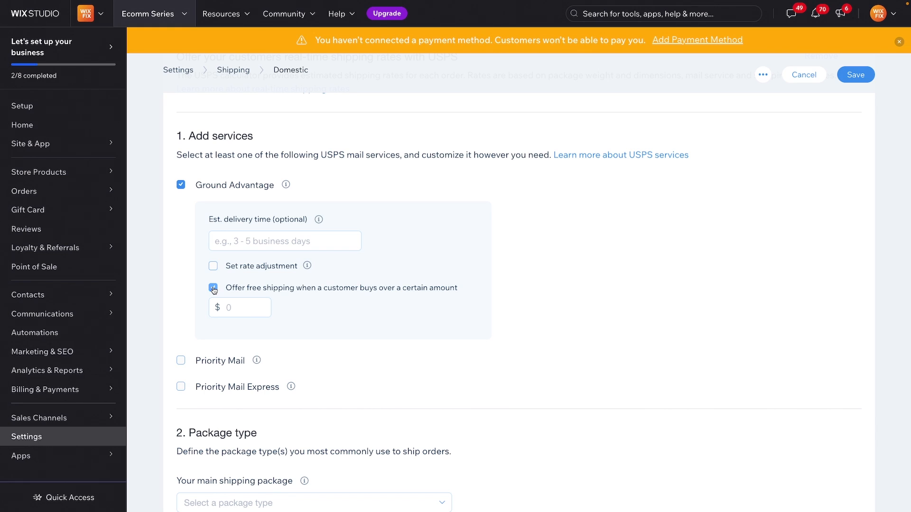
{"action": "left_click", "coordinate": [213, 288]}
- Enable the Priority Mail and Priority Mail Express services for the USPS rates
{"action": "left_click", "coordinate": [181, 331]}
{"action": "scroll", "coordinate": [245, 402], "scroll_direction": "down", "scroll_amount": 1}
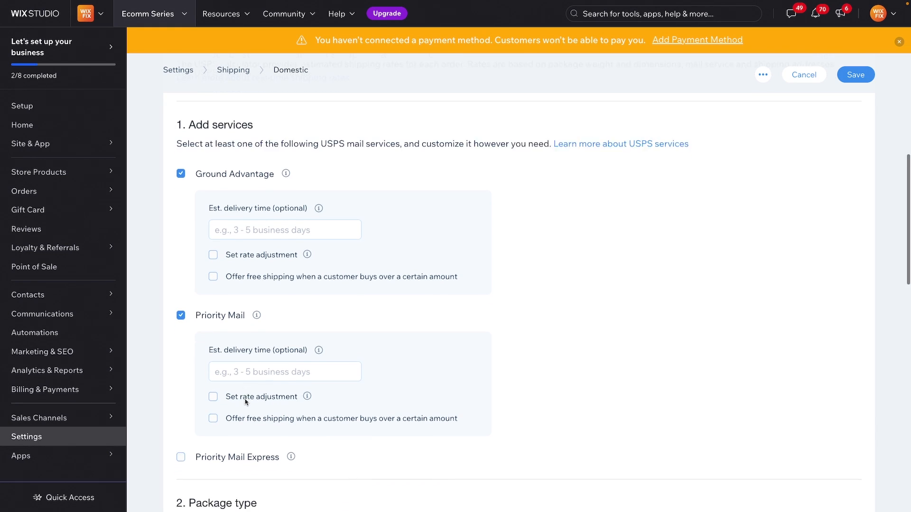
{"action": "scroll", "coordinate": [245, 401], "scroll_direction": "down", "scroll_amount": 2}
{"action": "left_click", "coordinate": [181, 380]}
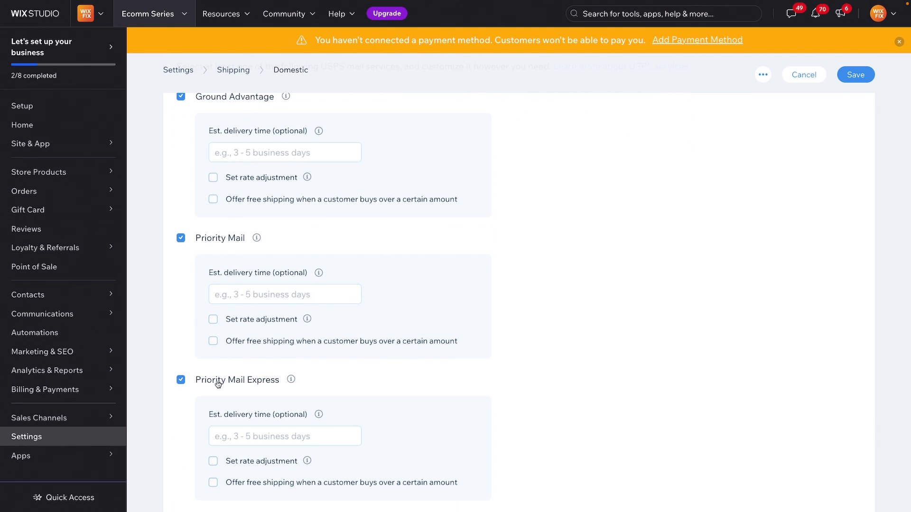
- Choose Small Flat Rate Box as the main shipping package after browsing the available package types
{"action": "scroll", "coordinate": [275, 381], "scroll_direction": "down", "scroll_amount": 3}
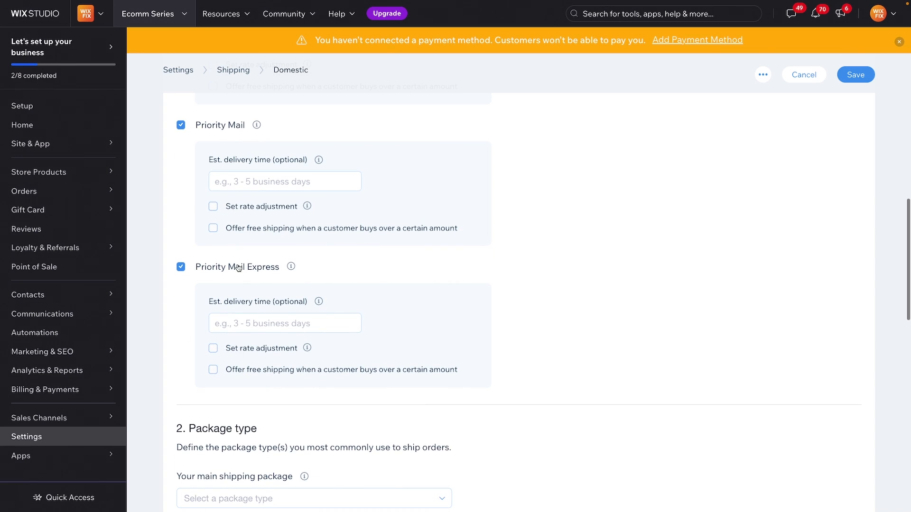
{"action": "scroll", "coordinate": [323, 241], "scroll_direction": "down", "scroll_amount": 5}
{"action": "left_click_drag", "start_coordinate": [189, 220], "coordinate": [285, 231]}
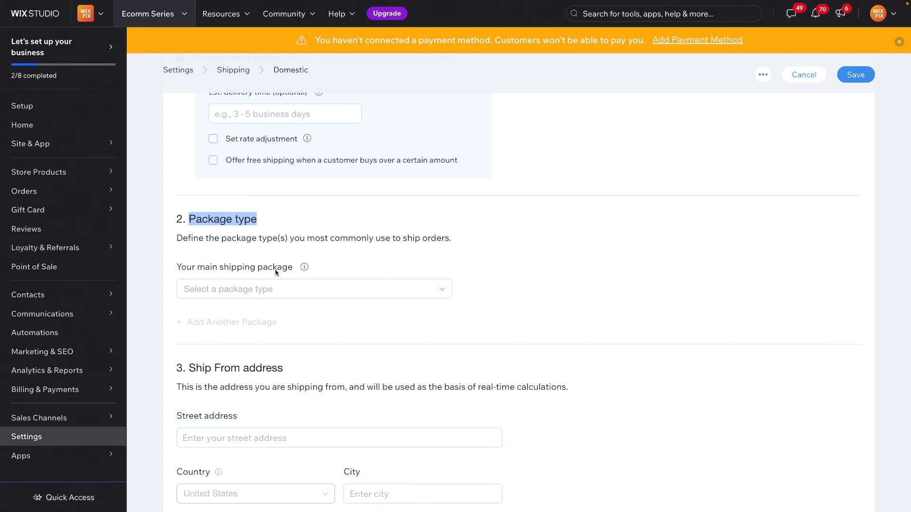
{"action": "left_click", "coordinate": [258, 294]}
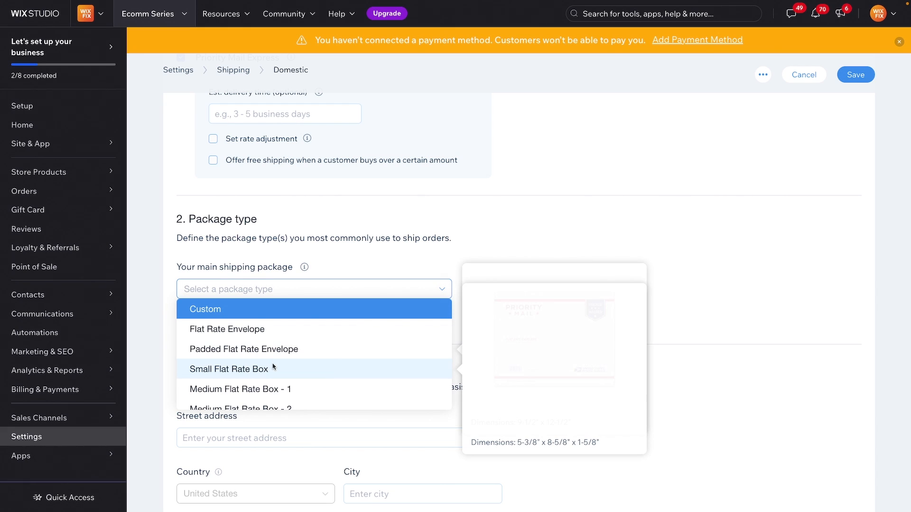
{"action": "scroll", "coordinate": [273, 367], "scroll_direction": "down", "scroll_amount": 1}
{"action": "scroll", "coordinate": [250, 369], "scroll_direction": "down", "scroll_amount": 1}
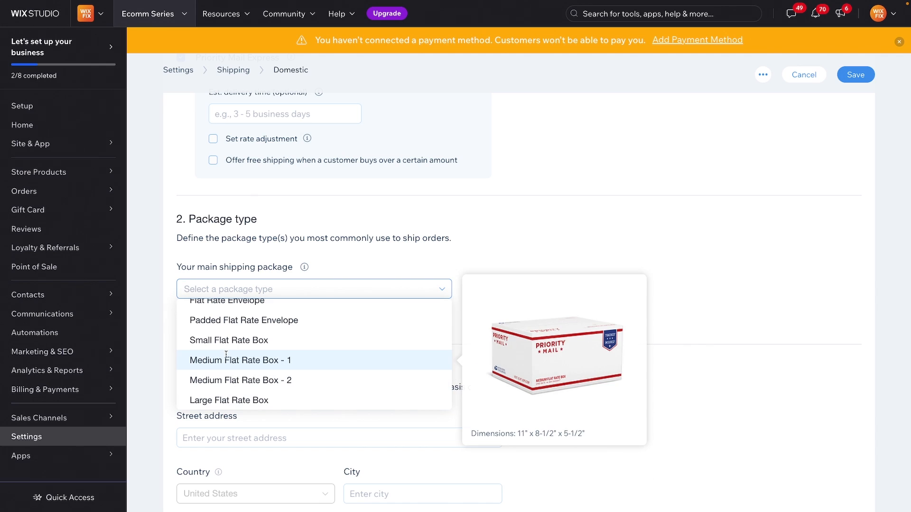
{"action": "scroll", "coordinate": [230, 339], "scroll_direction": "up", "scroll_amount": 1}
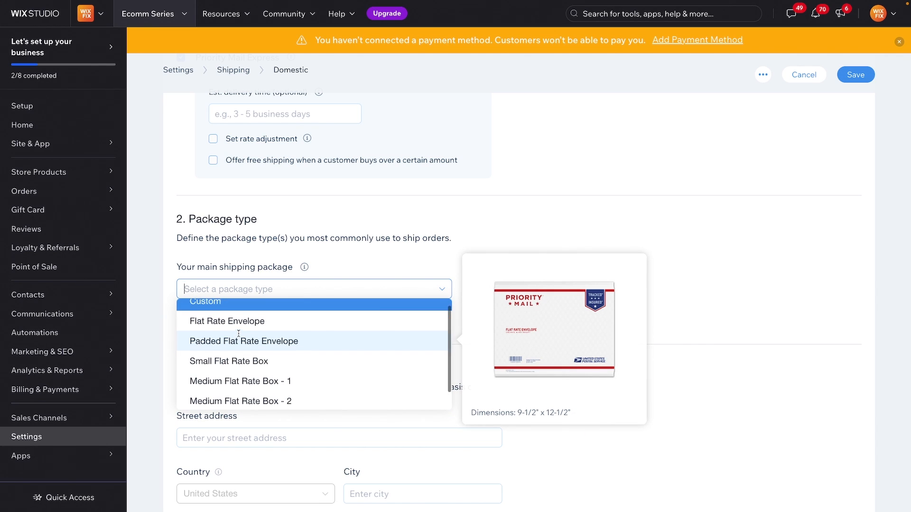
{"action": "scroll", "coordinate": [233, 332], "scroll_direction": "up", "scroll_amount": 1}
{"action": "scroll", "coordinate": [229, 330], "scroll_direction": "down", "scroll_amount": 1}
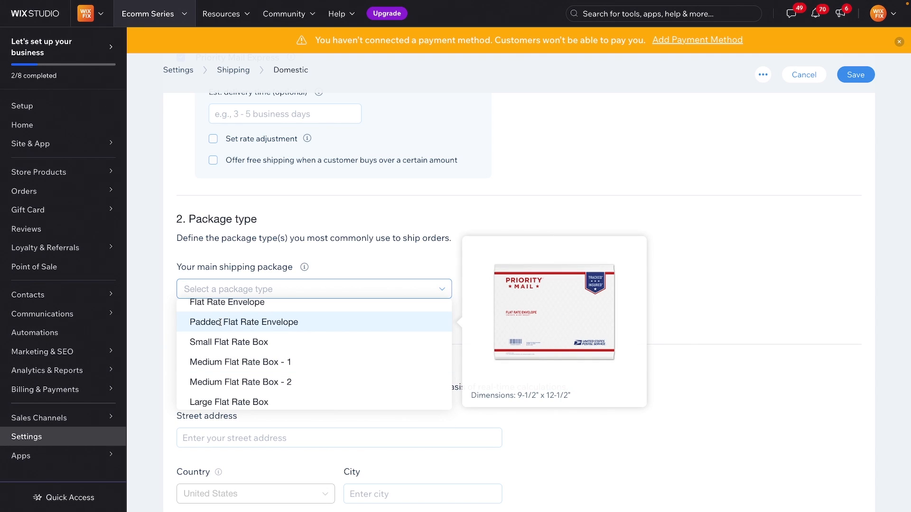
{"action": "left_click", "coordinate": [241, 342]}
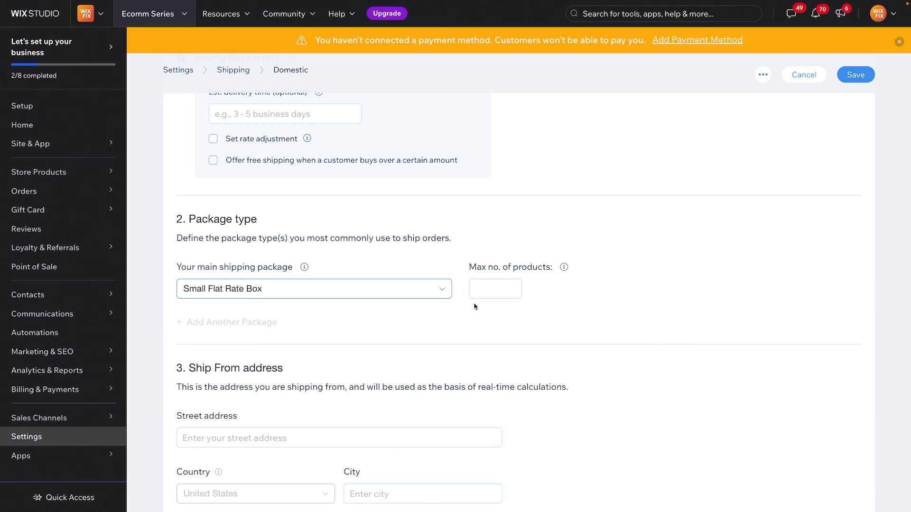
- Set the maximum number of products for the main shipping package to 5
{"action": "left_click", "coordinate": [492, 291]}
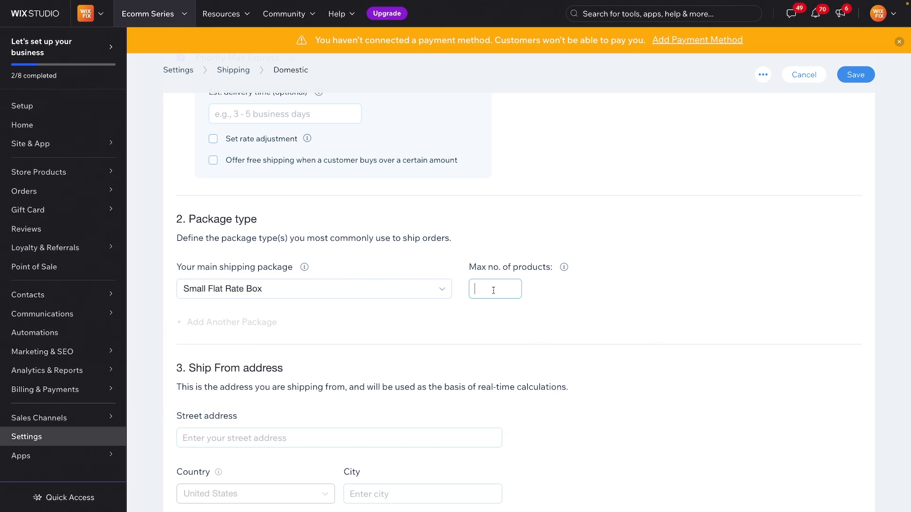
{"action": "type", "text": "2"}
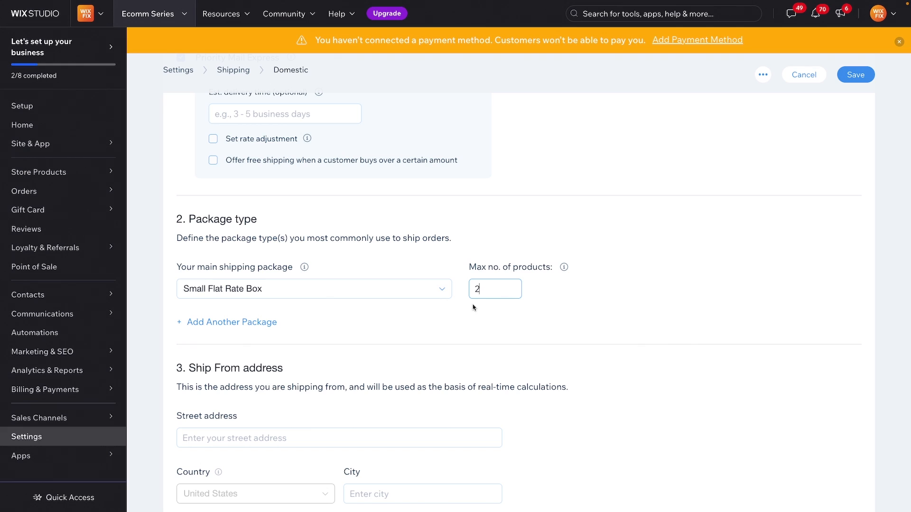
{"action": "double_click", "coordinate": [504, 289]}
{"action": "type", "text": "5"}
{"action": "left_click", "coordinate": [557, 314]}
- Add Padded Flat Rate Envelope as an additional shipping package holding at most 2 products
{"action": "left_click", "coordinate": [227, 323]}
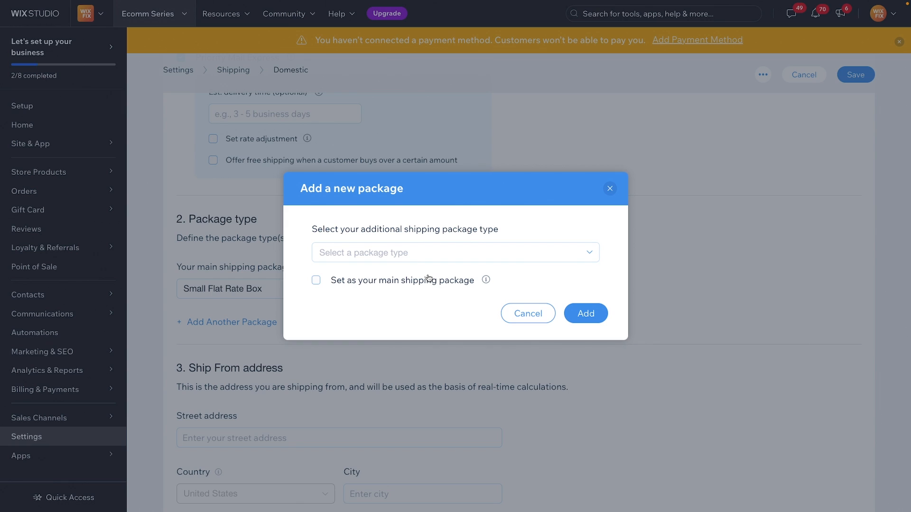
{"action": "left_click", "coordinate": [405, 258]}
{"action": "left_click", "coordinate": [377, 314]}
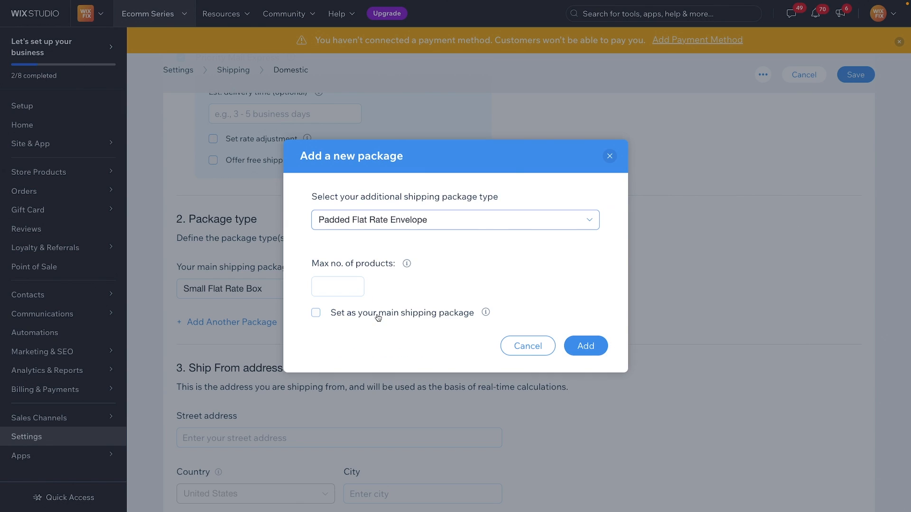
{"action": "left_click", "coordinate": [334, 287]}
{"action": "type", "text": "2"}
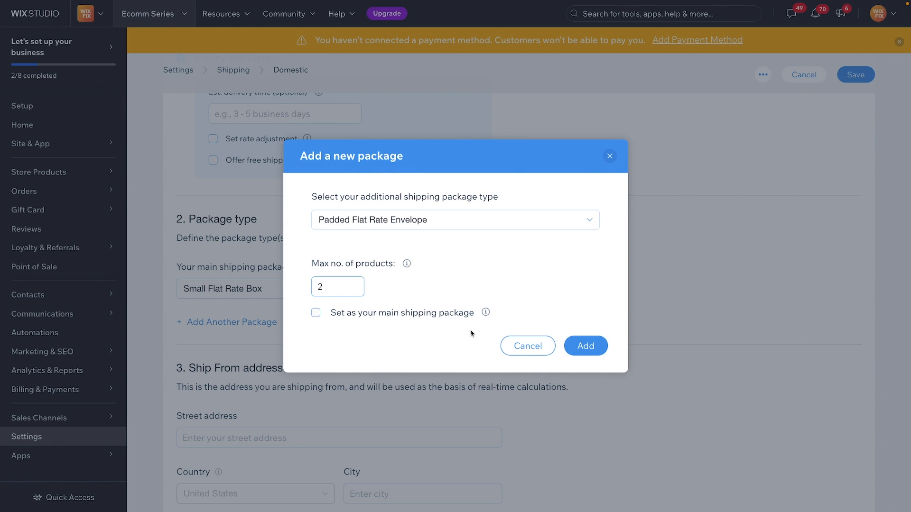
{"action": "left_click", "coordinate": [585, 346]}
- Examine the Ship From address fields and the backup weight and backup shipping rate settings for USPS
{"action": "scroll", "coordinate": [420, 342], "scroll_direction": "down", "scroll_amount": 1}
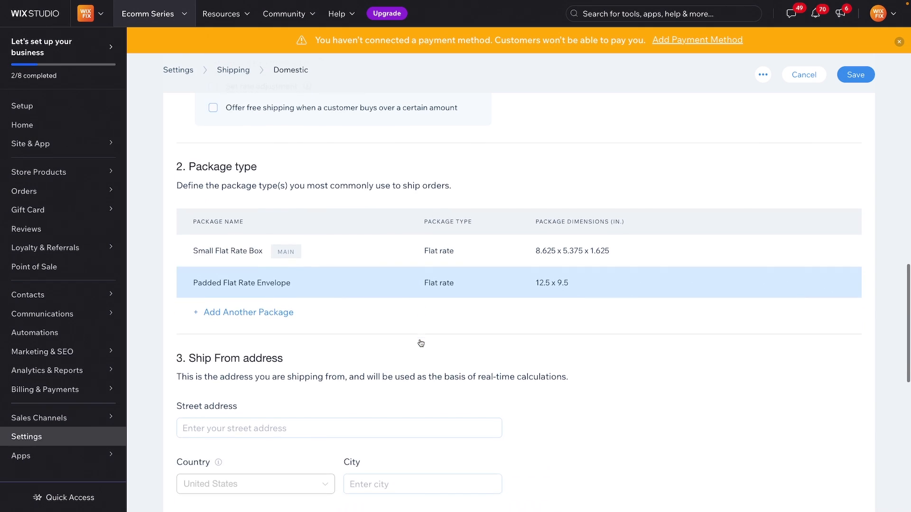
{"action": "scroll", "coordinate": [420, 343], "scroll_direction": "down", "scroll_amount": 1}
{"action": "scroll", "coordinate": [323, 273], "scroll_direction": "down", "scroll_amount": 1}
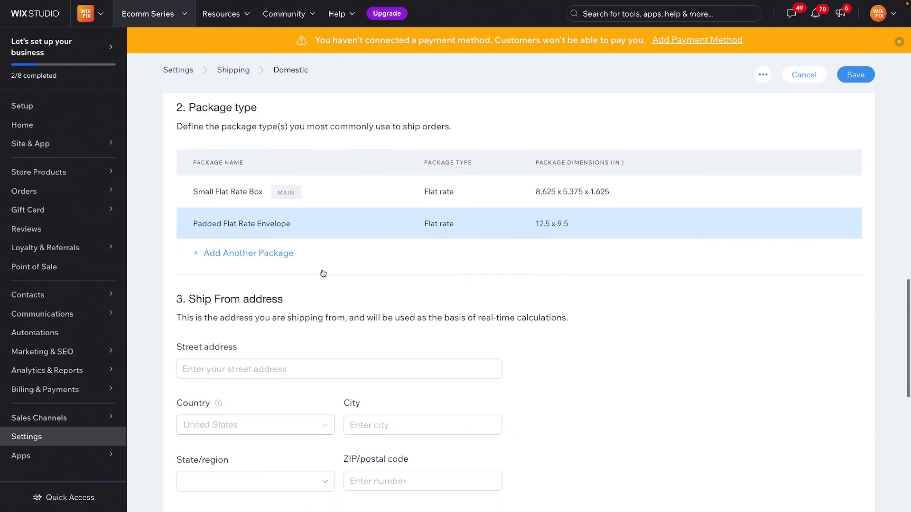
{"action": "scroll", "coordinate": [323, 273], "scroll_direction": "down", "scroll_amount": 2}
{"action": "left_click_drag", "start_coordinate": [189, 203], "coordinate": [310, 203]}
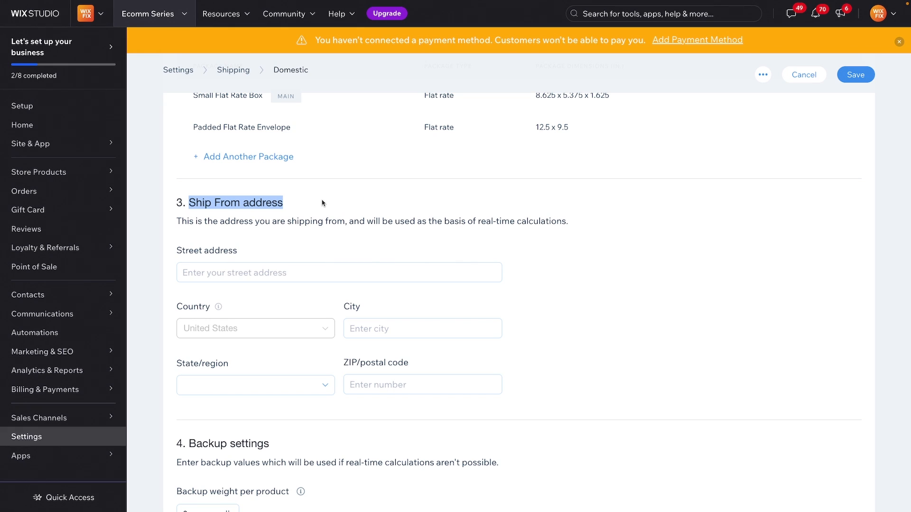
{"action": "scroll", "coordinate": [309, 268], "scroll_direction": "down", "scroll_amount": 2}
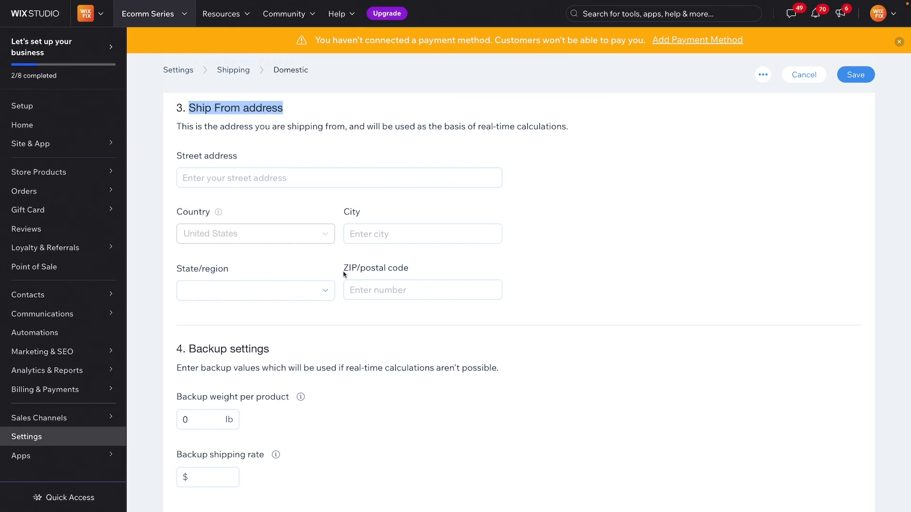
{"action": "scroll", "coordinate": [339, 309], "scroll_direction": "down", "scroll_amount": 3}
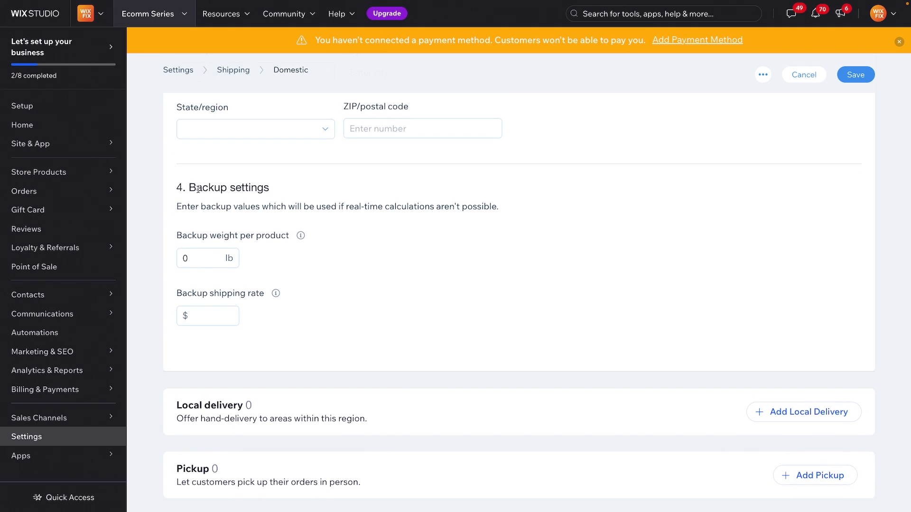
{"action": "left_click_drag", "start_coordinate": [198, 189], "coordinate": [272, 194]}
{"action": "left_click_drag", "start_coordinate": [198, 236], "coordinate": [309, 241]}
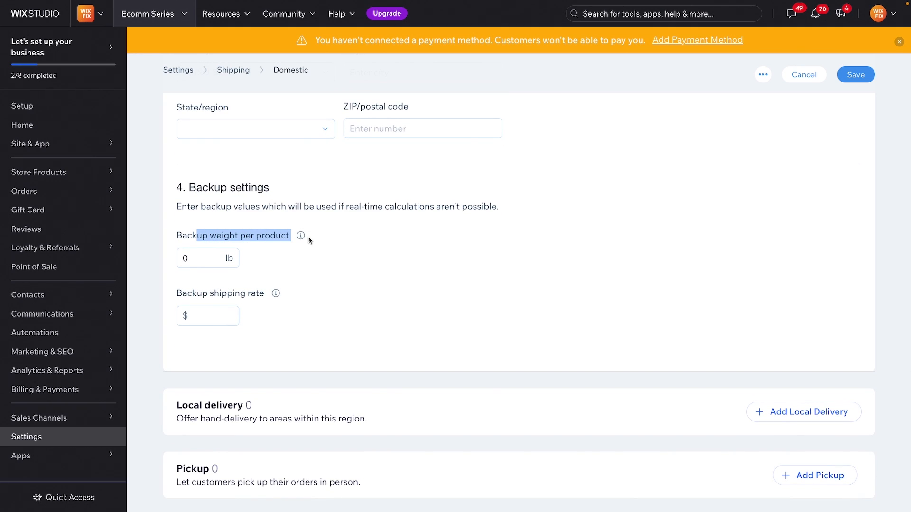
{"action": "left_click", "coordinate": [186, 295]}
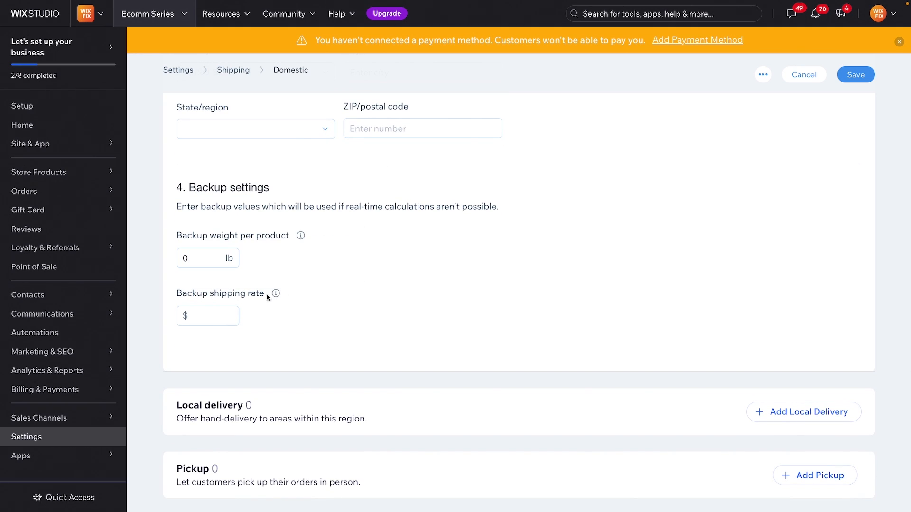
- Go back over the USPS mail services, package types and backup settings without changing anything
{"action": "scroll", "coordinate": [238, 322], "scroll_direction": "up", "scroll_amount": 10}
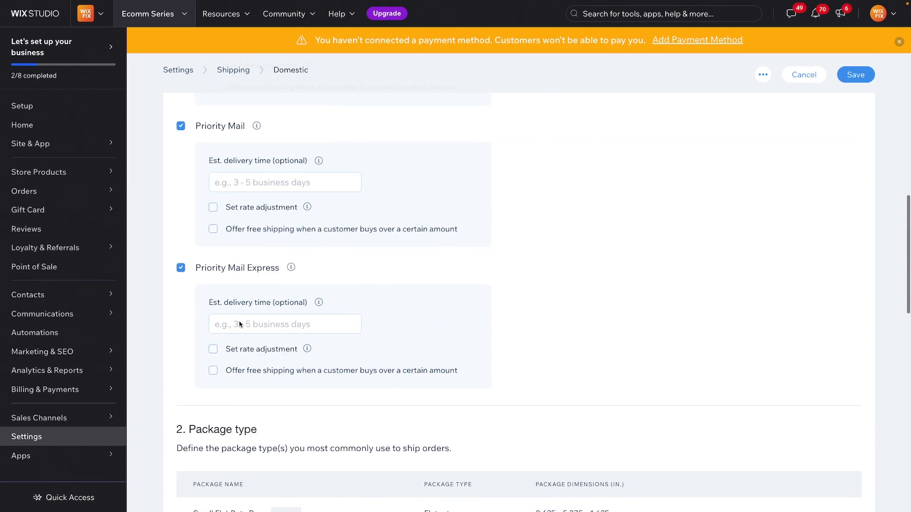
{"action": "scroll", "coordinate": [239, 324], "scroll_direction": "up", "scroll_amount": 2}
{"action": "scroll", "coordinate": [243, 366], "scroll_direction": "down", "scroll_amount": 6}
{"action": "scroll", "coordinate": [271, 368], "scroll_direction": "up", "scroll_amount": 4}
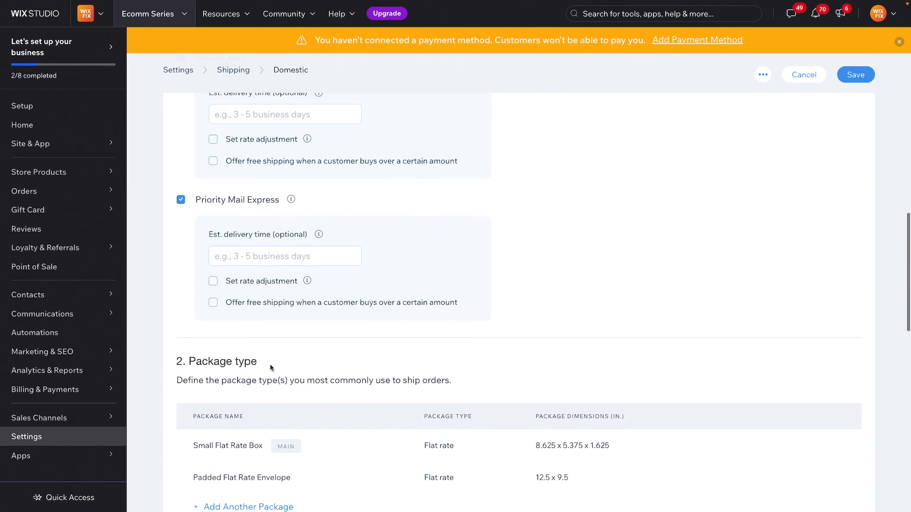
{"action": "scroll", "coordinate": [270, 369], "scroll_direction": "up", "scroll_amount": 5}
{"action": "scroll", "coordinate": [271, 368], "scroll_direction": "down", "scroll_amount": 10}
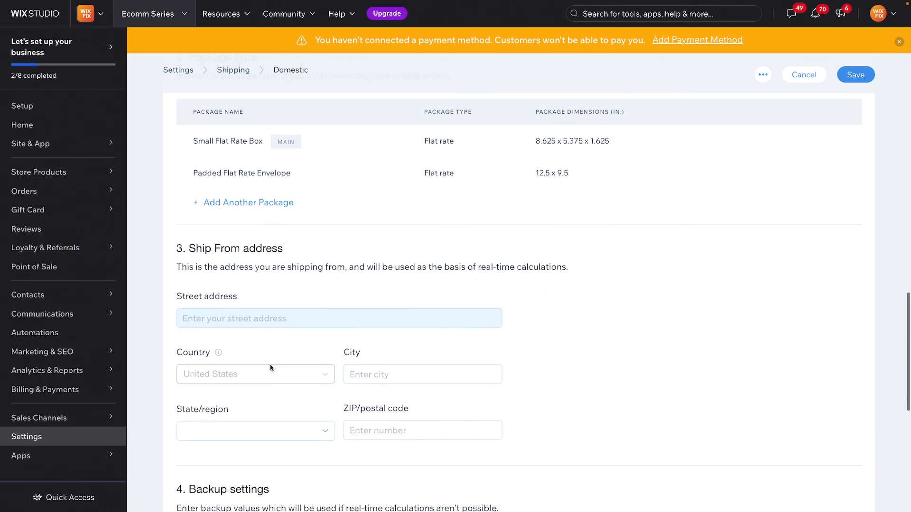
{"action": "scroll", "coordinate": [271, 368], "scroll_direction": "down", "scroll_amount": 5}
{"action": "left_click_drag", "start_coordinate": [189, 254], "coordinate": [277, 262]}
{"action": "left_click_drag", "start_coordinate": [182, 306], "coordinate": [296, 308]}
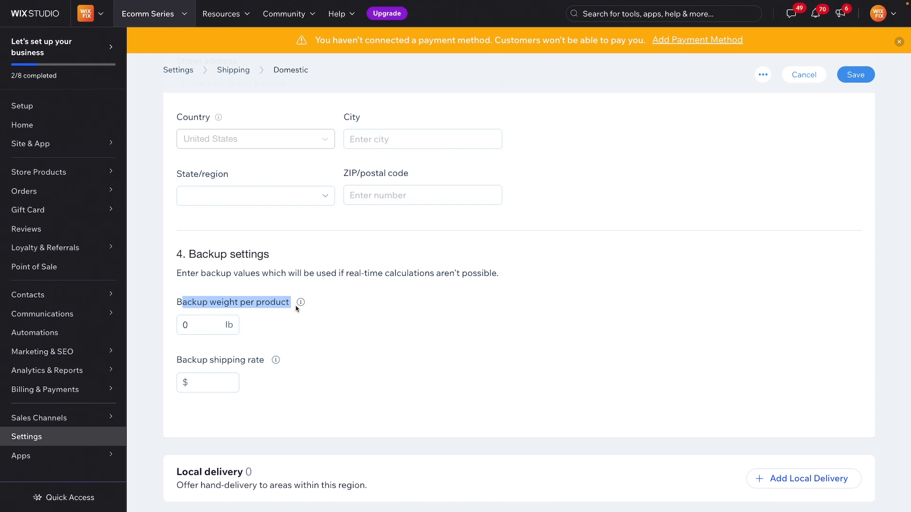
{"action": "left_click_drag", "start_coordinate": [183, 366], "coordinate": [265, 365]}
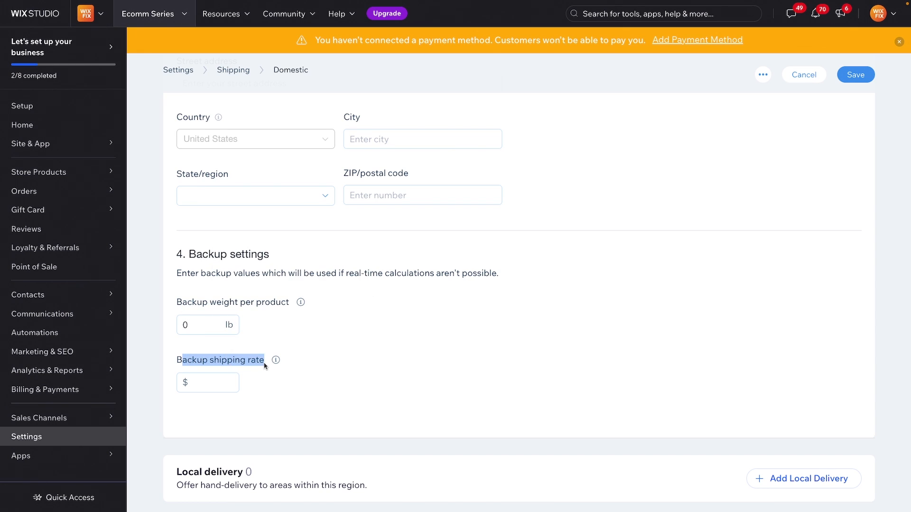
{"action": "left_click", "coordinate": [264, 365]}
- Collapse the region's Shipping section to bring up the Local delivery and Pickup options
{"action": "scroll", "coordinate": [489, 275], "scroll_direction": "up", "scroll_amount": 15}
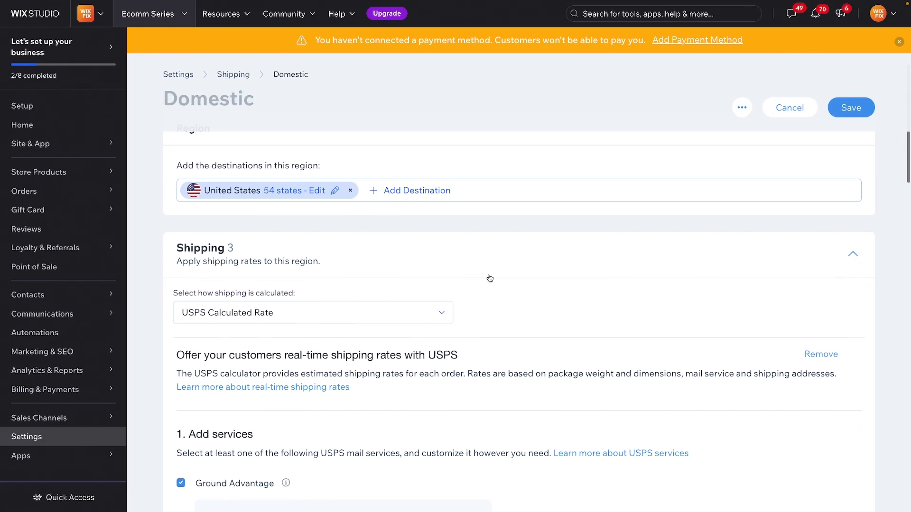
{"action": "left_click", "coordinate": [294, 258]}
{"action": "scroll", "coordinate": [242, 278], "scroll_direction": "down", "scroll_amount": 1}
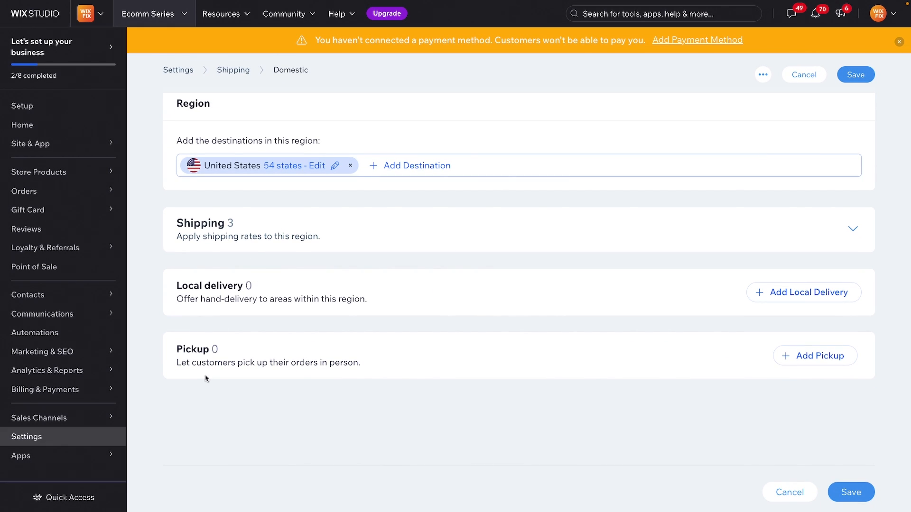
- Start a local delivery area named New York with a delivery rate of $1.99
{"action": "left_click", "coordinate": [761, 292]}
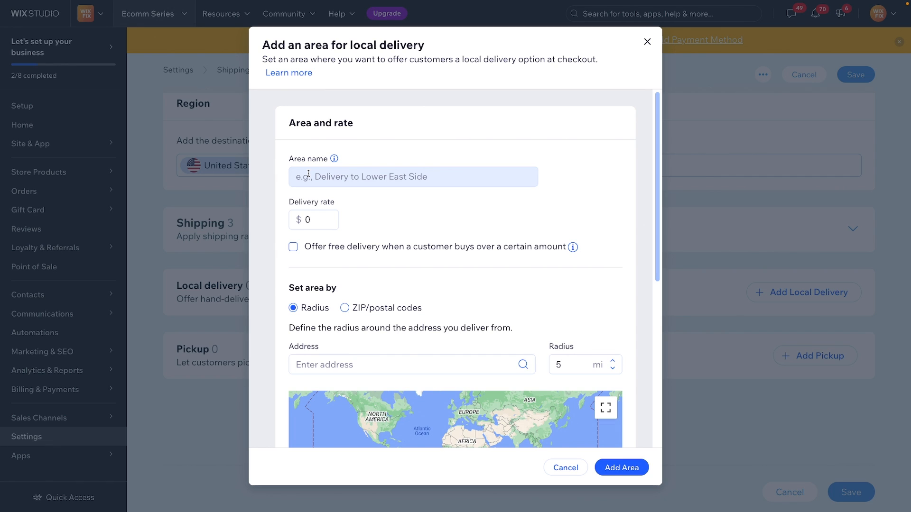
{"action": "left_click", "coordinate": [308, 174]}
{"action": "type", "text": "New York"}
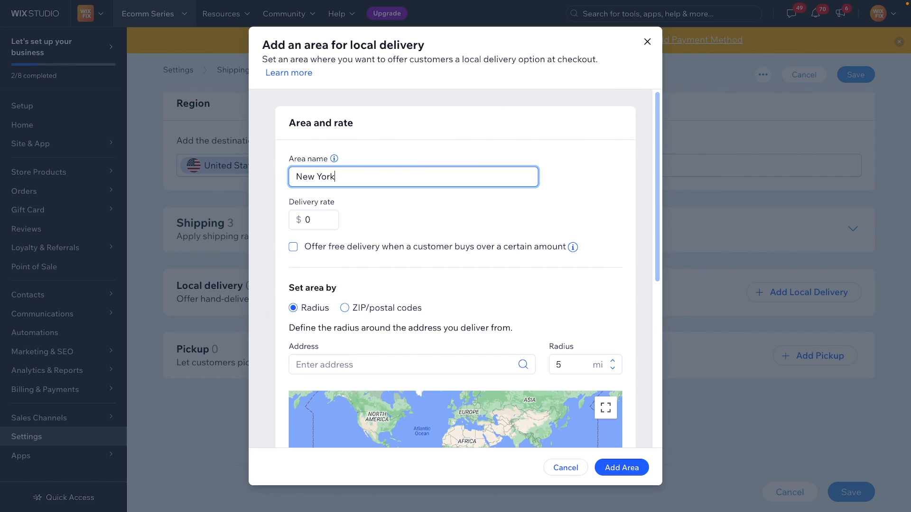
{"action": "left_click", "coordinate": [314, 221]}
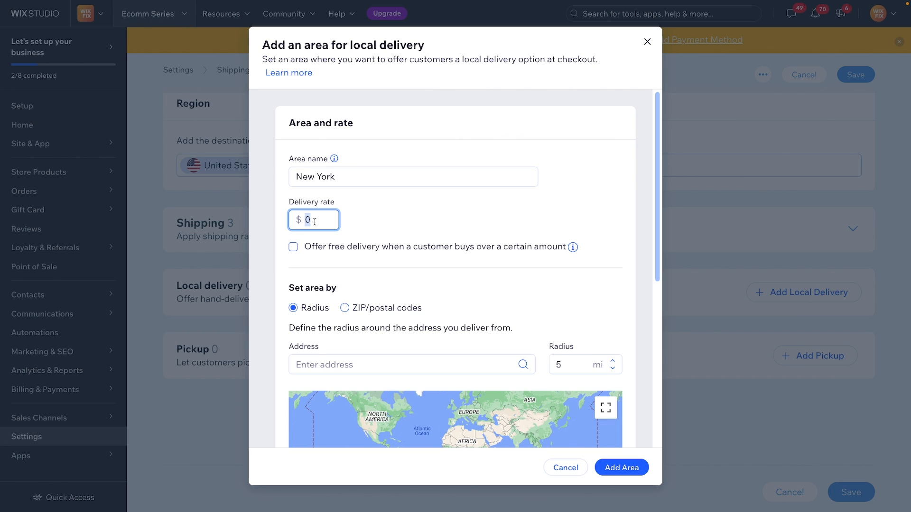
{"action": "type", "text": "1.99"}
{"action": "left_click", "coordinate": [382, 225]}
- Review the local delivery area's free delivery option and its radius and ZIP/postal code settings
{"action": "scroll", "coordinate": [382, 225], "scroll_direction": "down", "scroll_amount": 2}
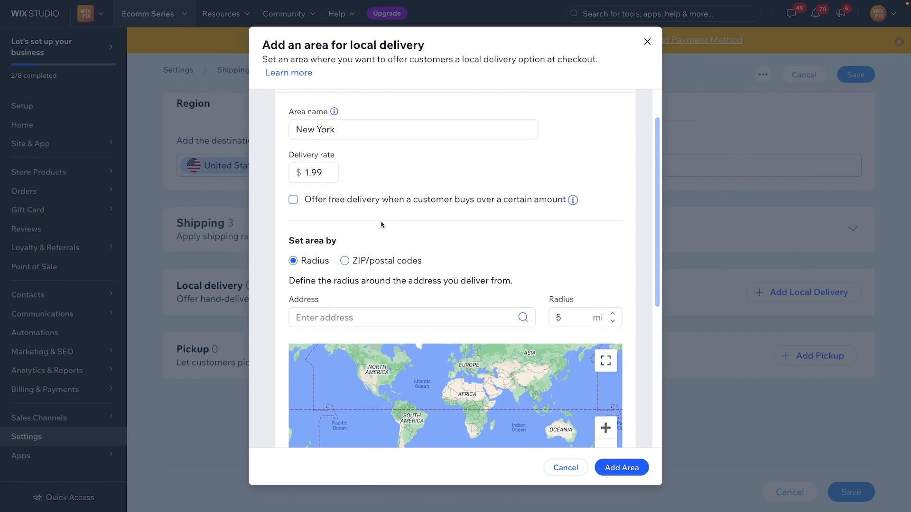
{"action": "left_click", "coordinate": [331, 278]}
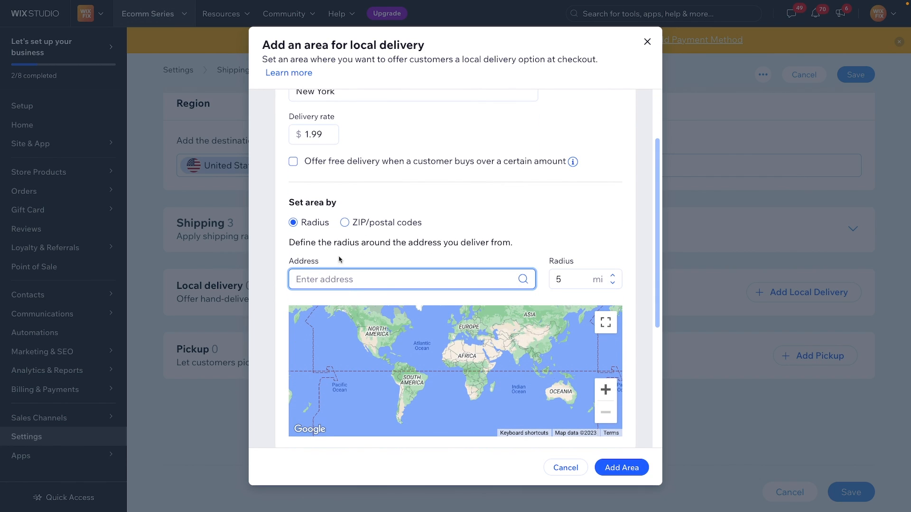
{"action": "scroll", "coordinate": [399, 252], "scroll_direction": "down", "scroll_amount": 2}
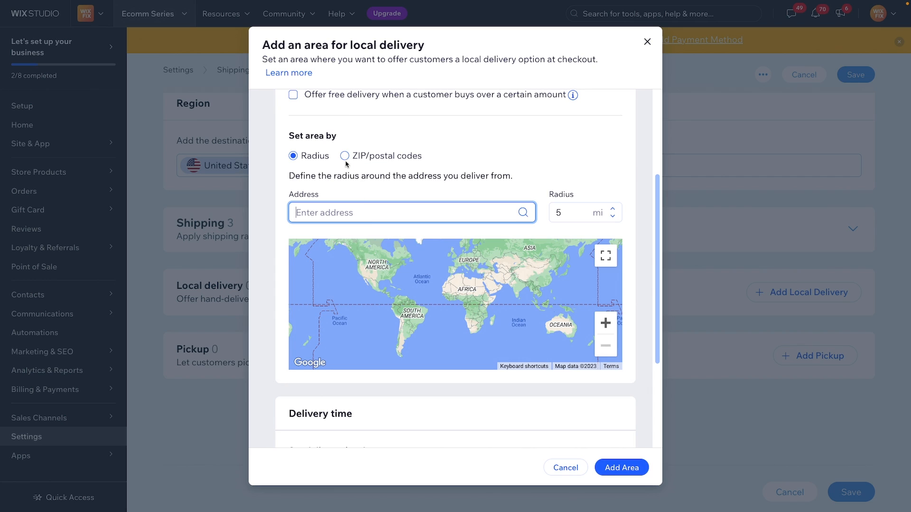
{"action": "scroll", "coordinate": [268, 227], "scroll_direction": "up", "scroll_amount": 4}
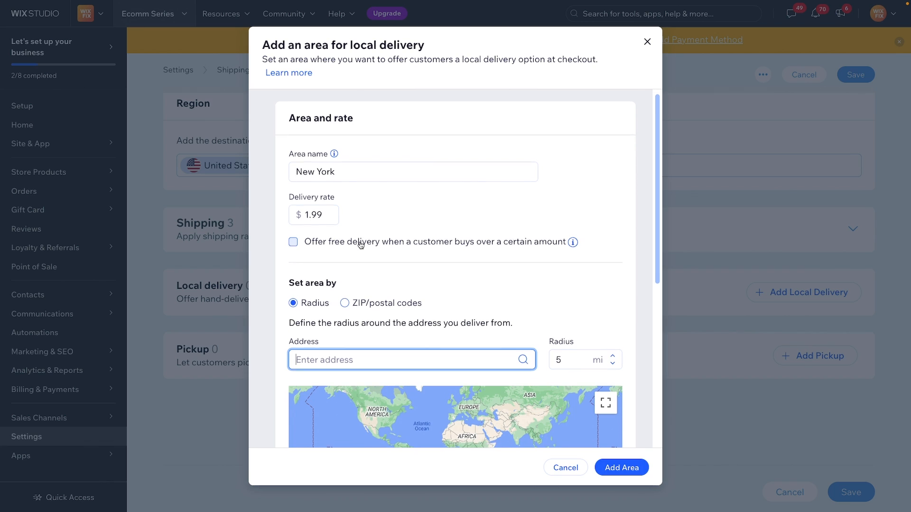
{"action": "scroll", "coordinate": [361, 246], "scroll_direction": "down", "scroll_amount": 1}
{"action": "scroll", "coordinate": [361, 245], "scroll_direction": "up", "scroll_amount": 1}
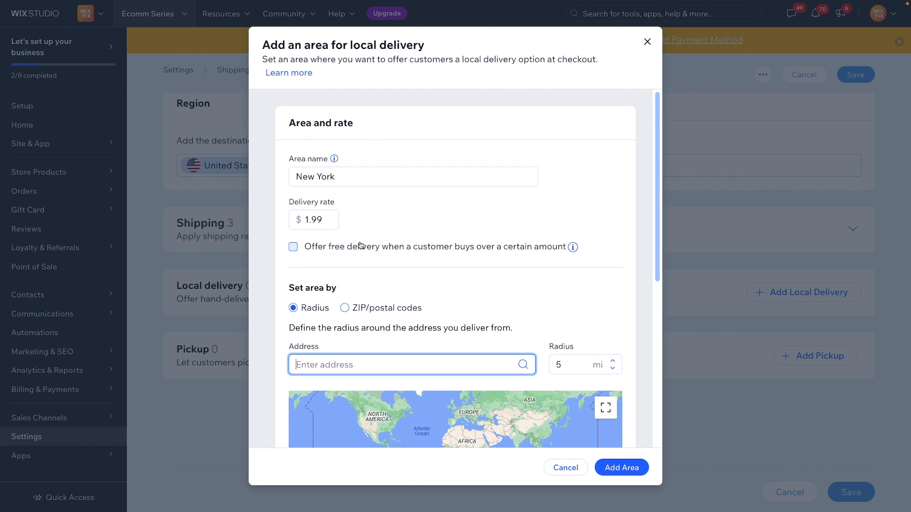
{"action": "scroll", "coordinate": [361, 246], "scroll_direction": "down", "scroll_amount": 1}
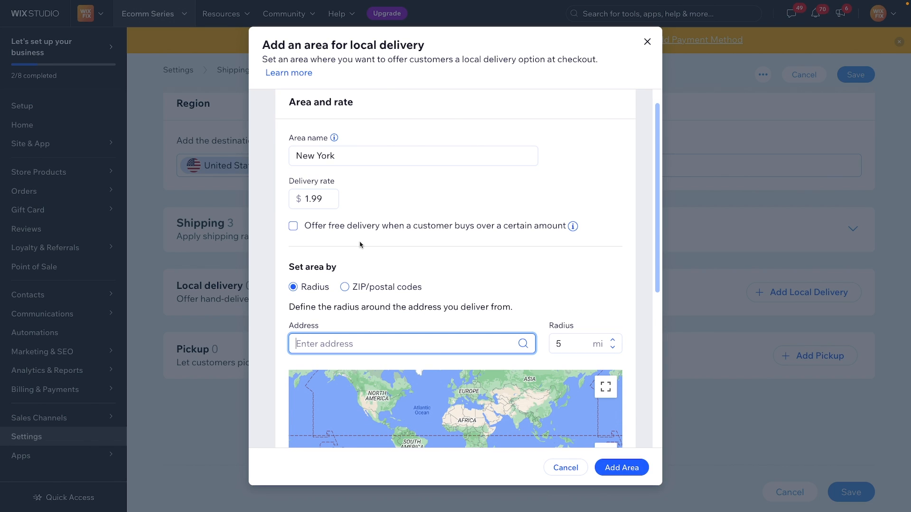
- Set the New York area's delivery time by delivery time slots and look over the days and hours
{"action": "scroll", "coordinate": [360, 245], "scroll_direction": "down", "scroll_amount": 5}
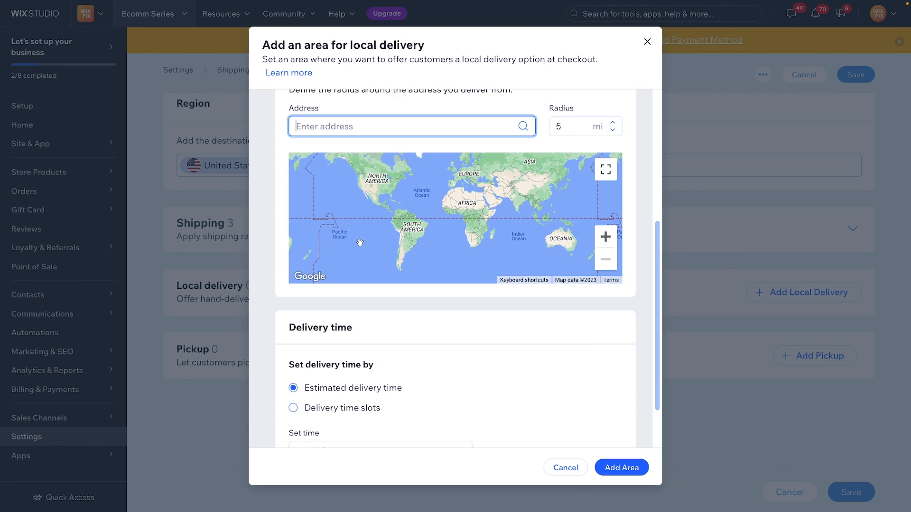
{"action": "scroll", "coordinate": [403, 338], "scroll_direction": "down", "scroll_amount": 1}
{"action": "scroll", "coordinate": [403, 337], "scroll_direction": "down", "scroll_amount": 2}
{"action": "left_click_drag", "start_coordinate": [287, 264], "coordinate": [387, 269]}
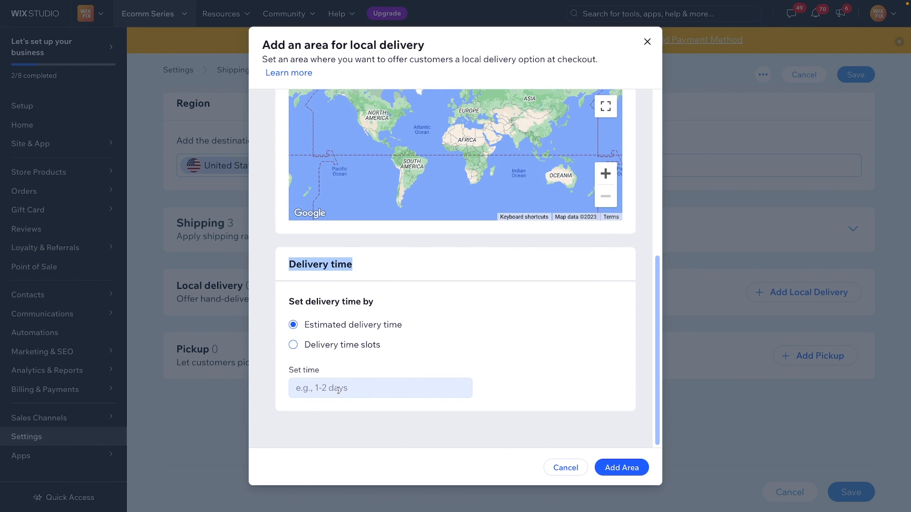
{"action": "left_click", "coordinate": [324, 346]}
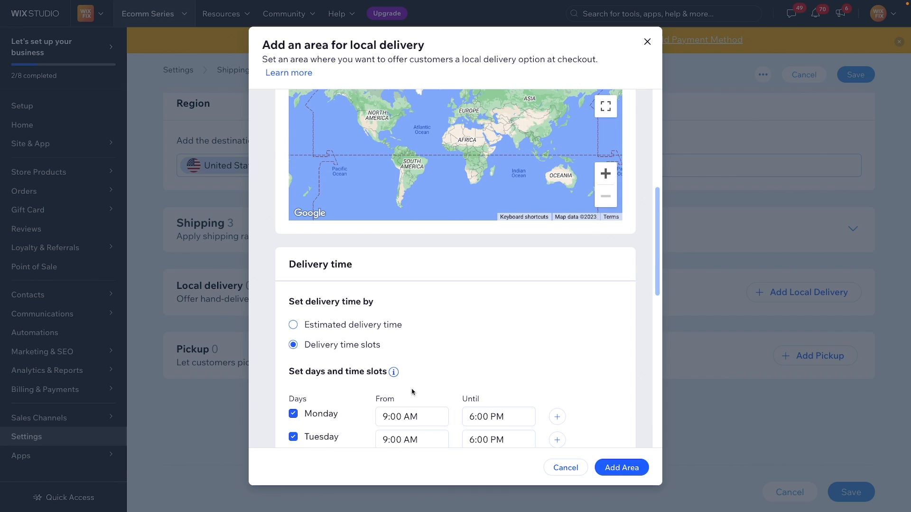
{"action": "scroll", "coordinate": [412, 391], "scroll_direction": "down", "scroll_amount": 3}
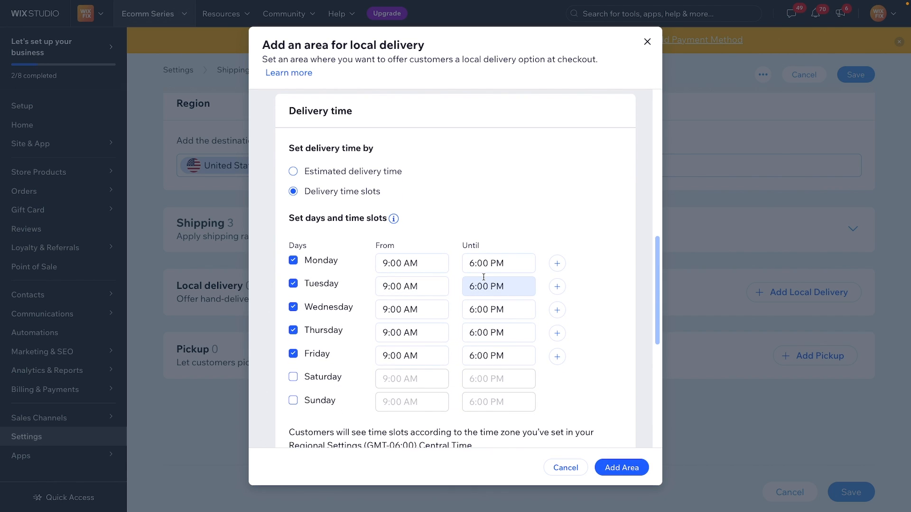
{"action": "scroll", "coordinate": [310, 249], "scroll_direction": "down", "scroll_amount": 2}
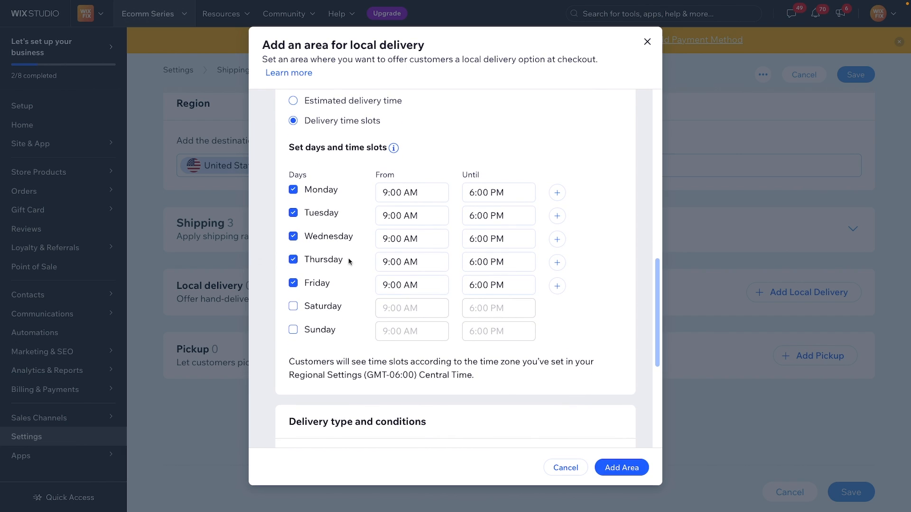
- Review the delivery type and conditions, including the cut-off time for same day delivery orders
{"action": "scroll", "coordinate": [360, 264], "scroll_direction": "down", "scroll_amount": 5}
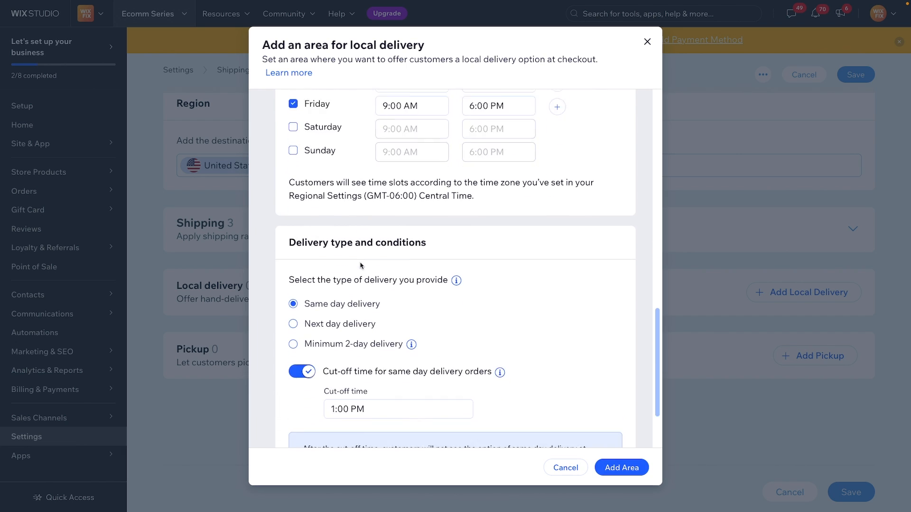
{"action": "left_click_drag", "start_coordinate": [295, 184], "coordinate": [426, 186]}
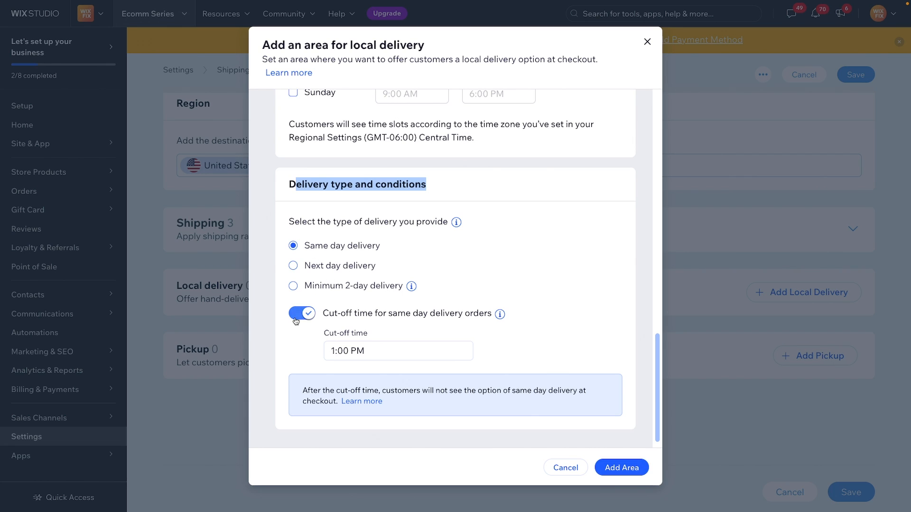
{"action": "left_click", "coordinate": [324, 314]}
{"action": "left_click_drag", "start_coordinate": [325, 314], "coordinate": [482, 313]}
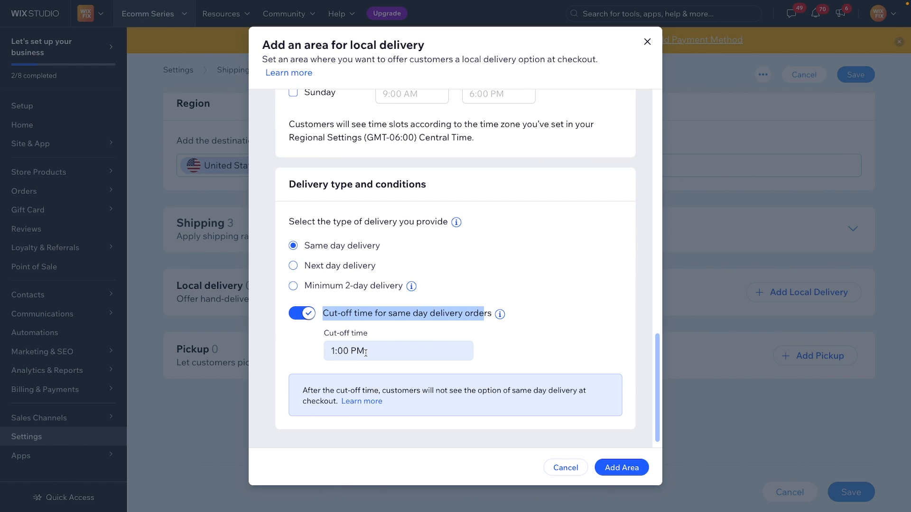
- Define the New York delivery area by ZIP code 10001 and add it to the region
{"action": "scroll", "coordinate": [365, 352], "scroll_direction": "up", "scroll_amount": 10}
{"action": "scroll", "coordinate": [527, 150], "scroll_direction": "up", "scroll_amount": 5}
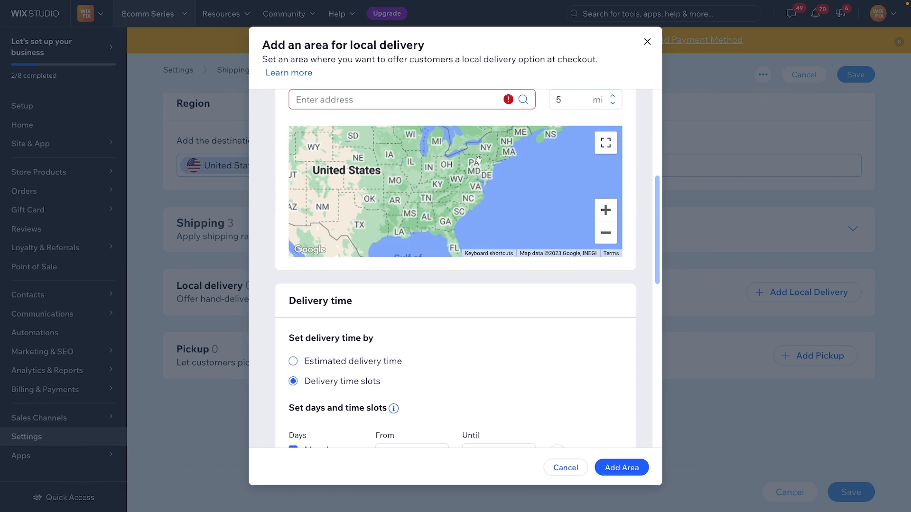
{"action": "left_click_drag", "start_coordinate": [498, 135], "coordinate": [428, 193]}
{"action": "scroll", "coordinate": [459, 212], "scroll_direction": "up", "scroll_amount": 1}
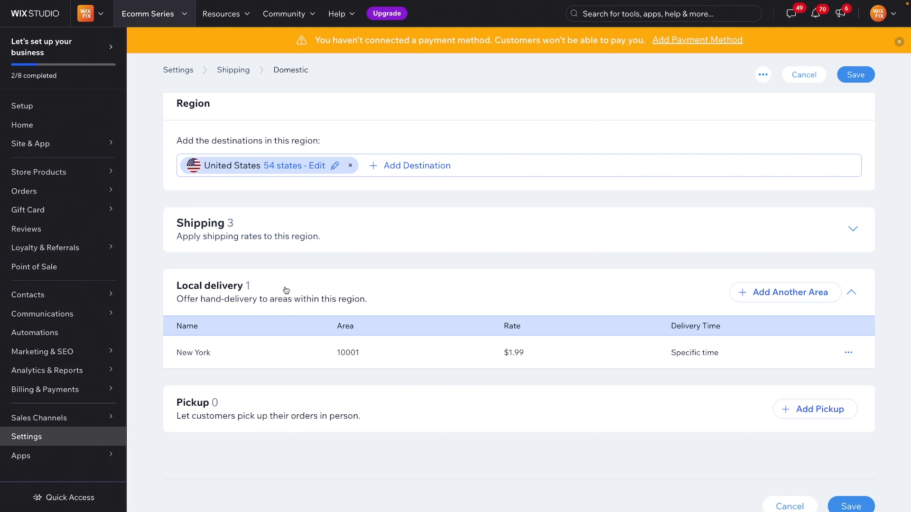
- Add a pickup option to the Domestic region and look through its name, address, ready time and instructions fields
{"action": "scroll", "coordinate": [284, 291], "scroll_direction": "down", "scroll_amount": 1}
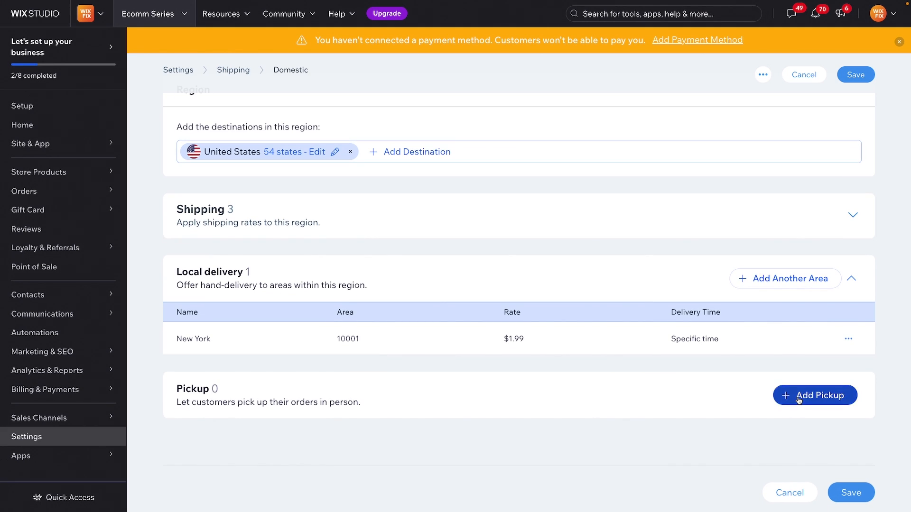
{"action": "left_click", "coordinate": [815, 395]}
{"action": "scroll", "coordinate": [495, 350], "scroll_direction": "down", "scroll_amount": 5}
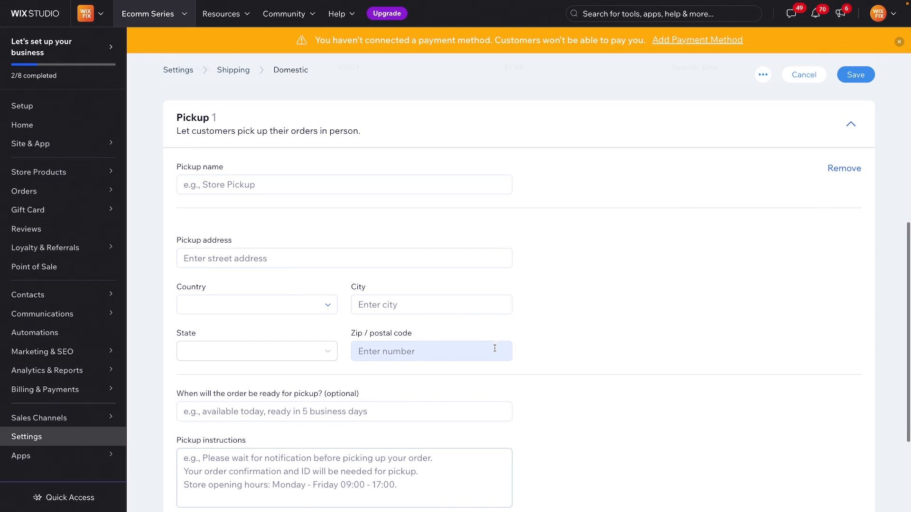
{"action": "scroll", "coordinate": [256, 222], "scroll_direction": "down", "scroll_amount": 2}
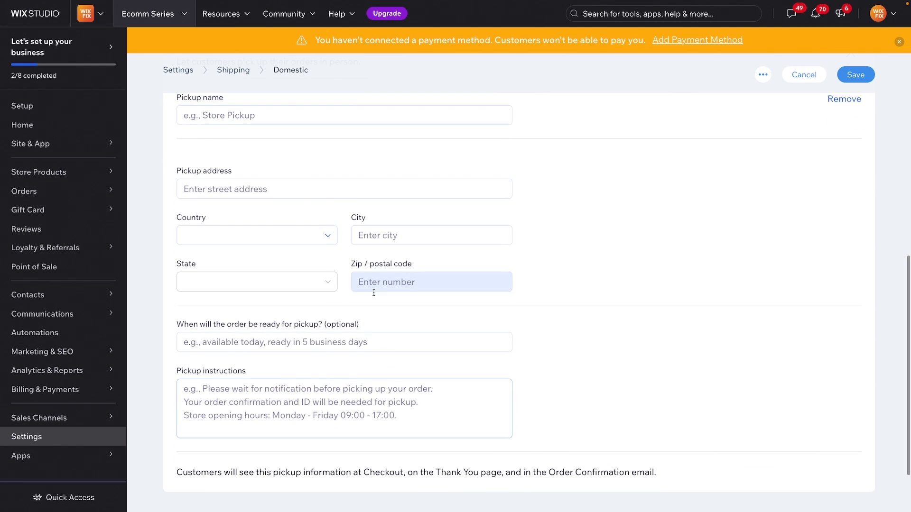
{"action": "scroll", "coordinate": [380, 294], "scroll_direction": "down", "scroll_amount": 2}
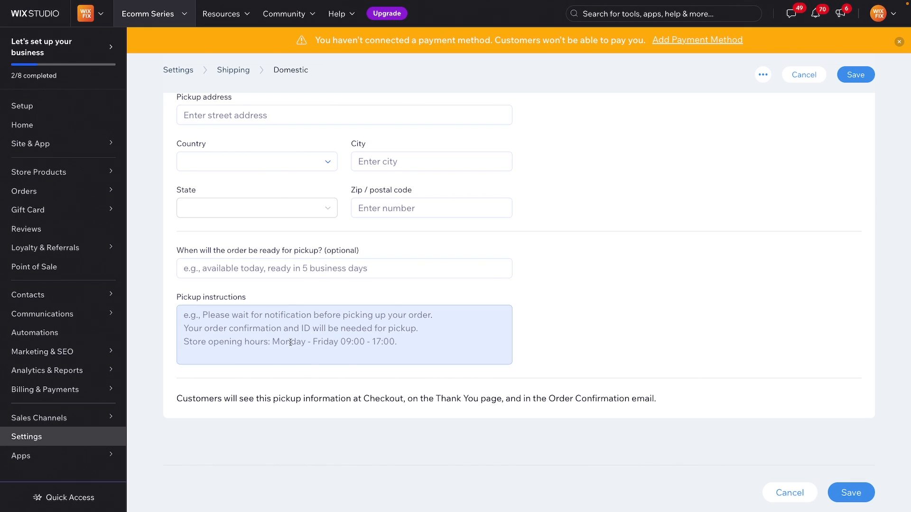
- Read the note on where customers see the pickup information and go back over the blank pickup form
{"action": "left_click_drag", "start_coordinate": [200, 399], "coordinate": [436, 405]}
{"action": "left_click_drag", "start_coordinate": [435, 402], "coordinate": [668, 406]}
{"action": "left_click", "coordinate": [669, 407]}
{"action": "scroll", "coordinate": [668, 407], "scroll_direction": "up", "scroll_amount": 1}
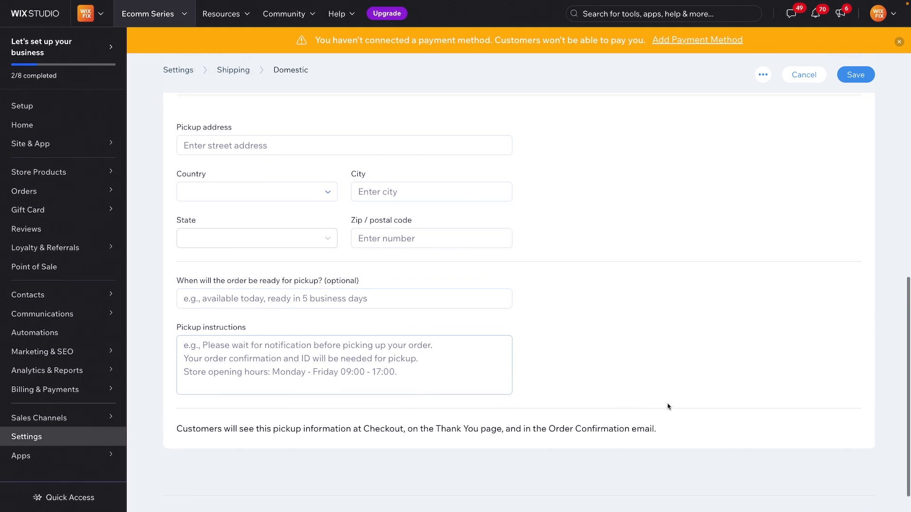
{"action": "scroll", "coordinate": [668, 407], "scroll_direction": "down", "scroll_amount": 1}
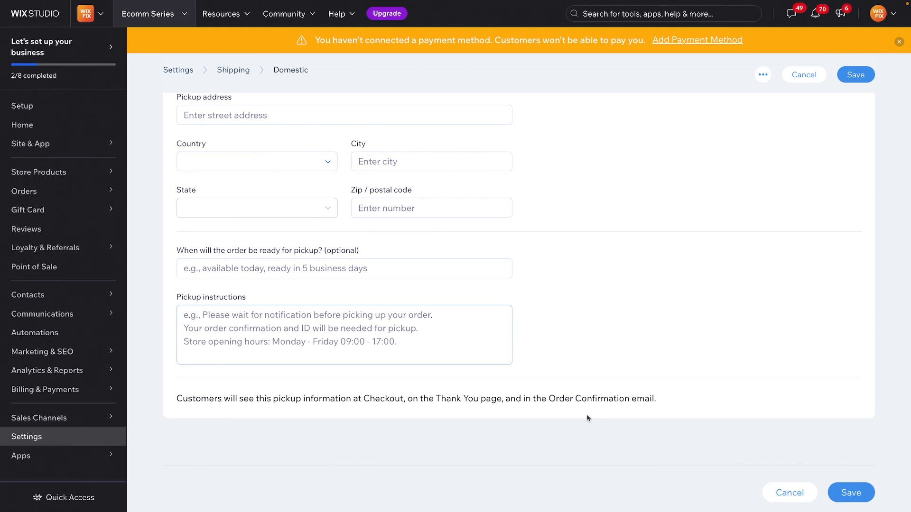
{"action": "scroll", "coordinate": [587, 418], "scroll_direction": "up", "scroll_amount": 3}
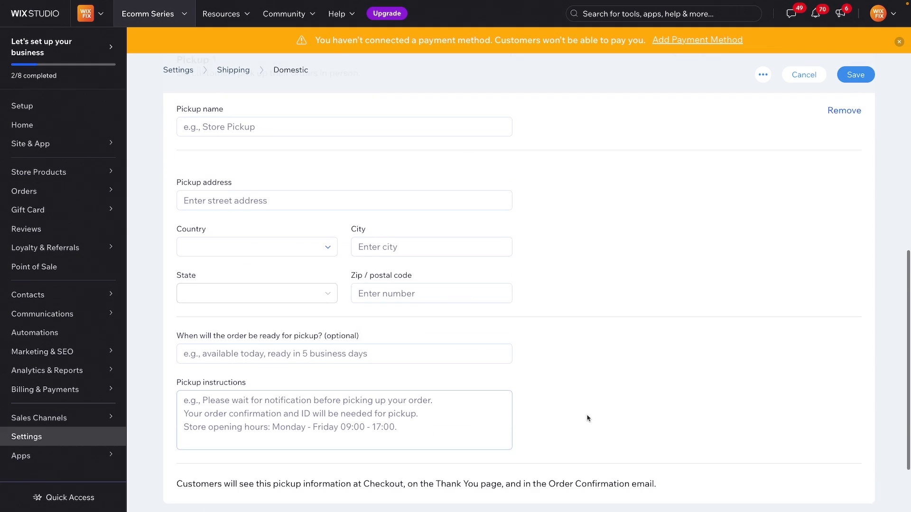
- Save the Domestic region with Free Shipping and the local delivery area, and open the International region for editing
{"action": "scroll", "coordinate": [587, 418], "scroll_direction": "down", "scroll_amount": 3}
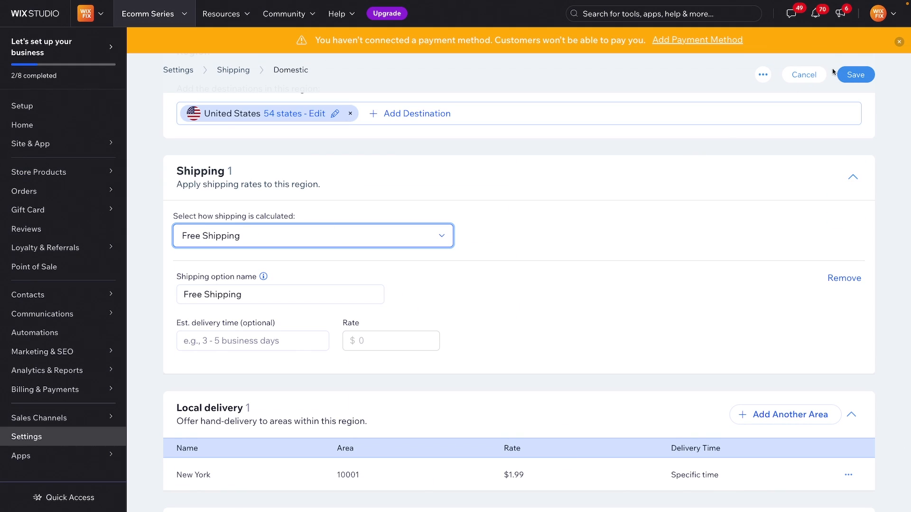
{"action": "left_click", "coordinate": [860, 78]}
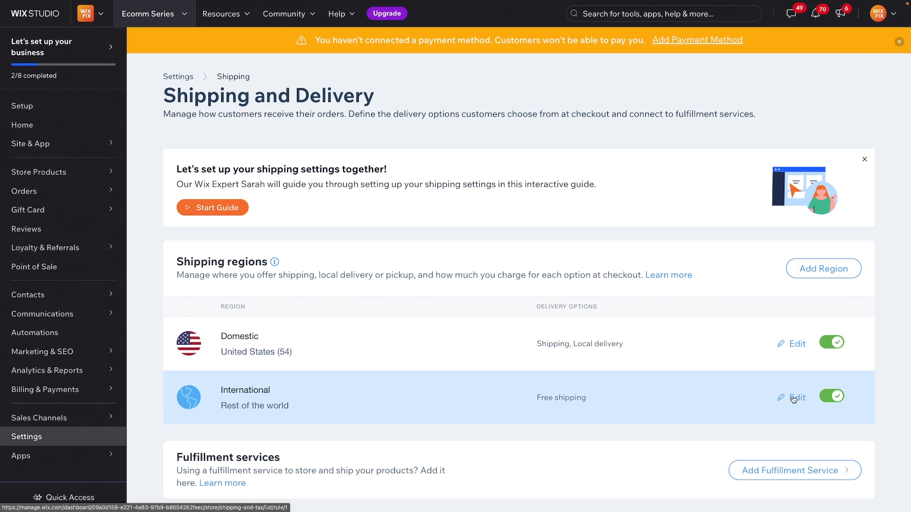
{"action": "left_click", "coordinate": [793, 400]}
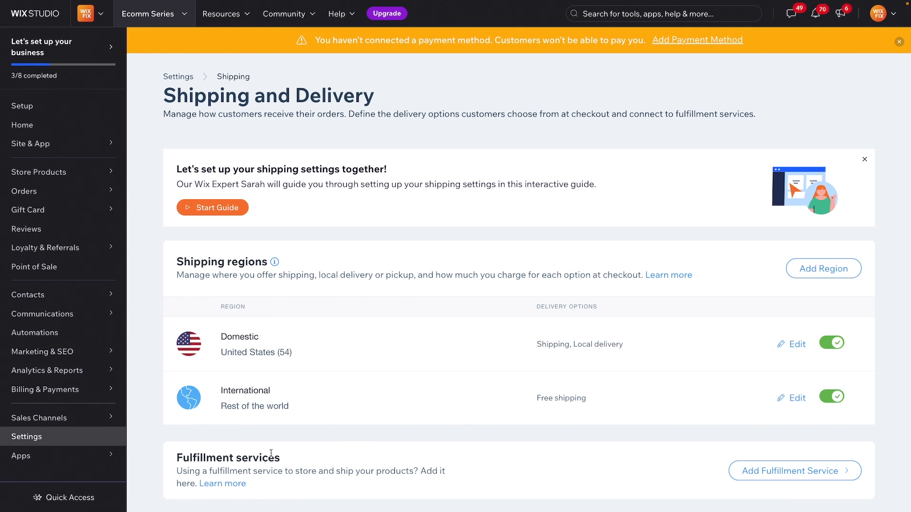
- Open the fulfillment services and review the third-party logistics apps and the option to forward orders by email
{"action": "triple_click", "coordinate": [245, 458]}
{"action": "left_click", "coordinate": [353, 464]}
{"action": "left_click", "coordinate": [757, 470]}
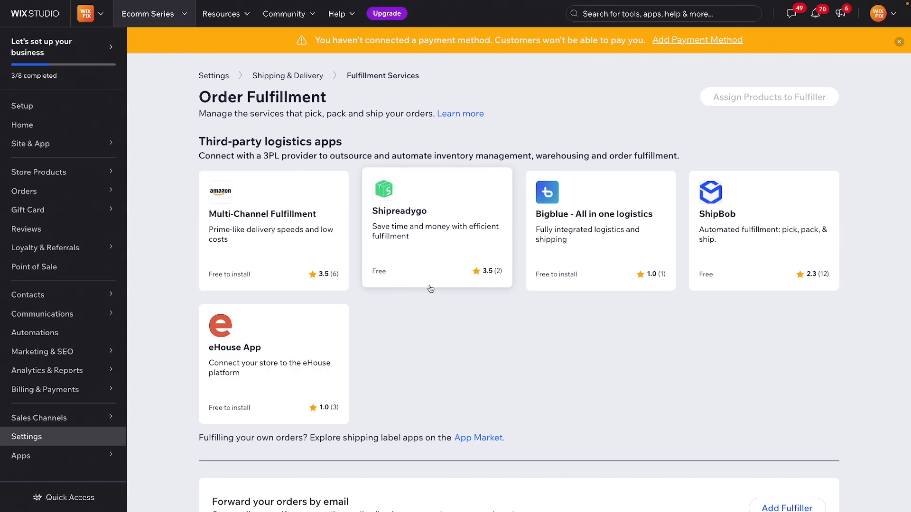
{"action": "scroll", "coordinate": [362, 299], "scroll_direction": "down", "scroll_amount": 1}
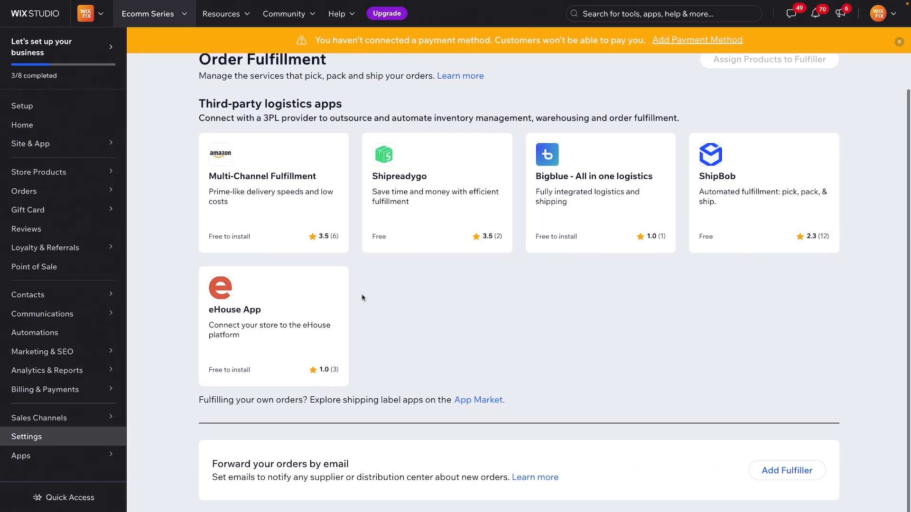
{"action": "left_click_drag", "start_coordinate": [228, 464], "coordinate": [397, 463]}
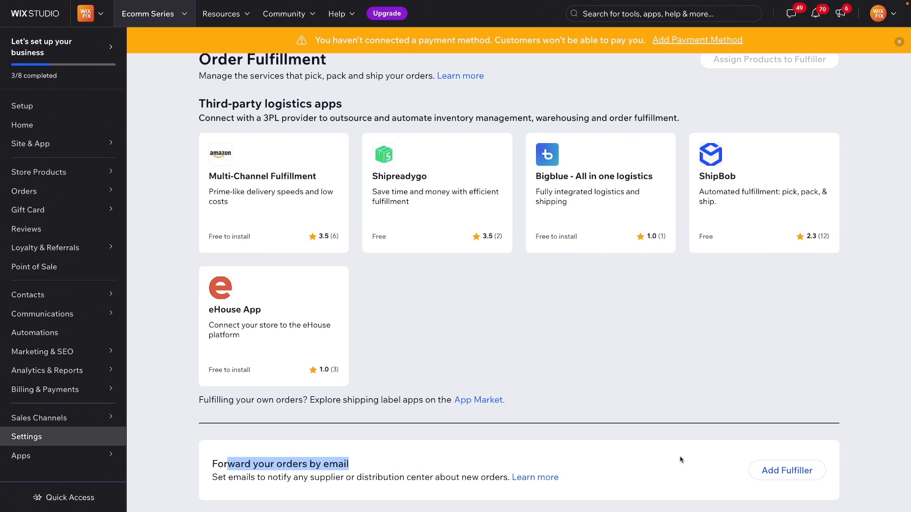
- Try each choice of when the order email is sent for a new fulfillment service, and cancel it
{"action": "left_click", "coordinate": [777, 475]}
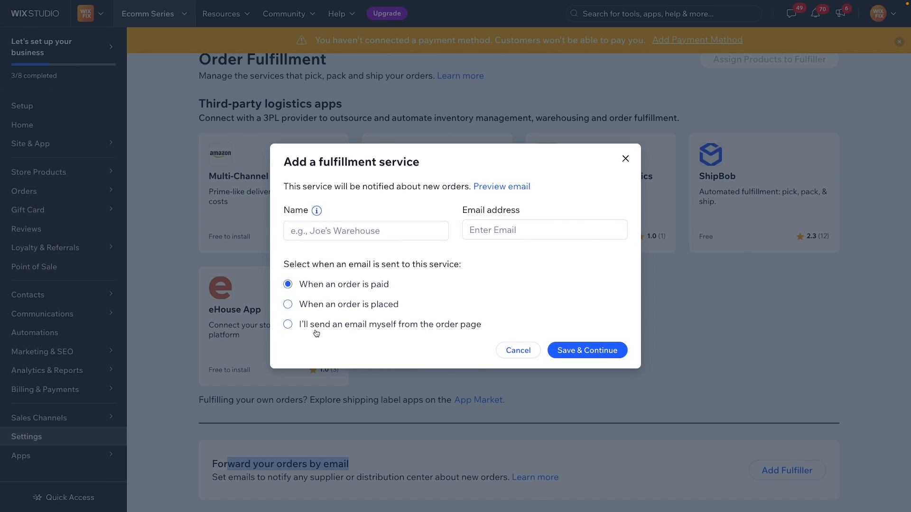
{"action": "left_click", "coordinate": [324, 307]}
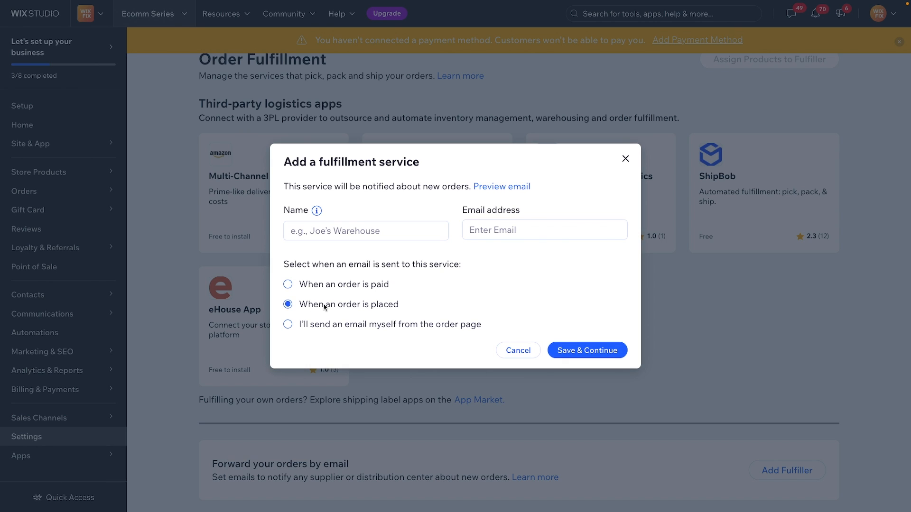
{"action": "left_click", "coordinate": [334, 326]}
{"action": "left_click", "coordinate": [320, 286]}
{"action": "left_click", "coordinate": [517, 349]}
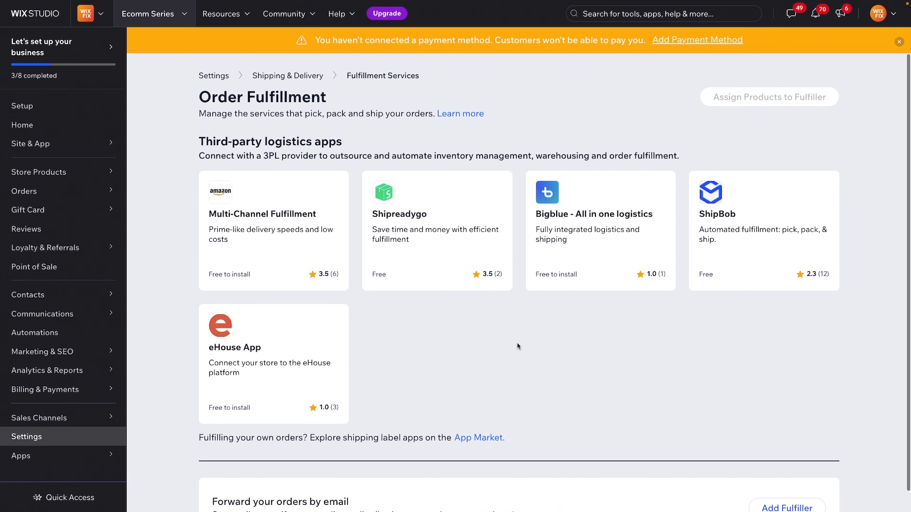
- Return to the Shipping and Delivery overview and reopen the fulfillment services from there
{"action": "left_click", "coordinate": [266, 76]}
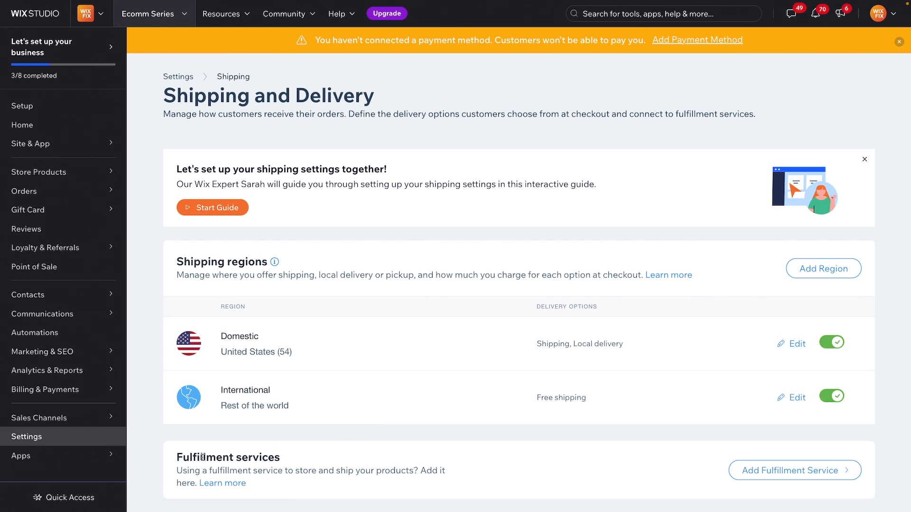
{"action": "left_click_drag", "start_coordinate": [178, 457], "coordinate": [303, 457]}
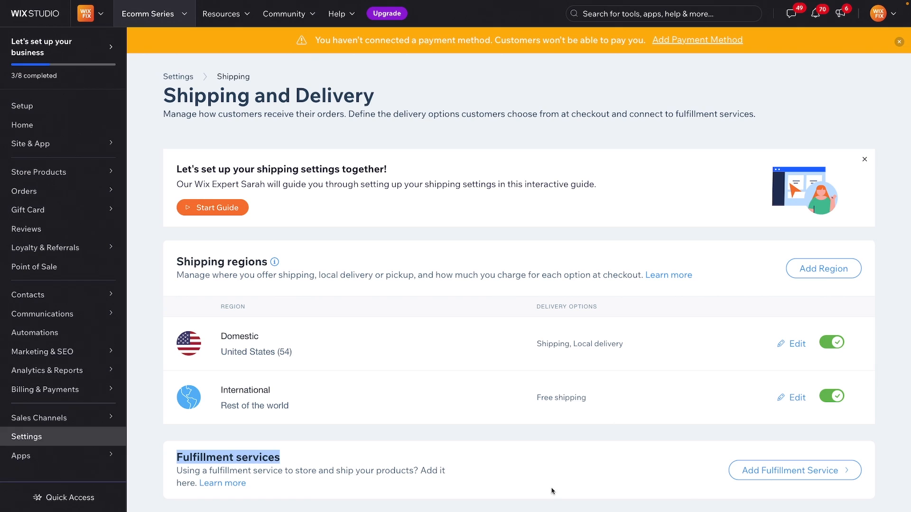
{"action": "left_click", "coordinate": [781, 476]}
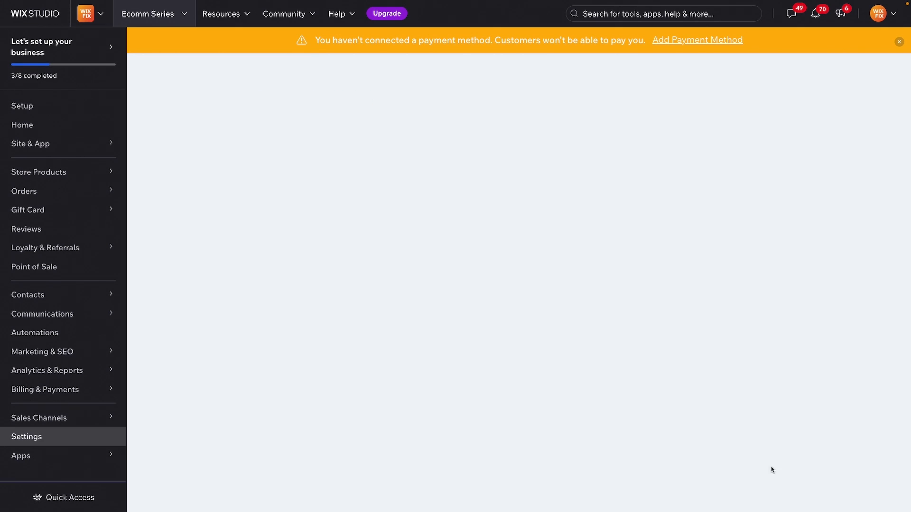
- Start adding an email fulfiller and choose to send its emails manually from the order page
{"action": "scroll", "coordinate": [732, 417], "scroll_direction": "down", "scroll_amount": 1}
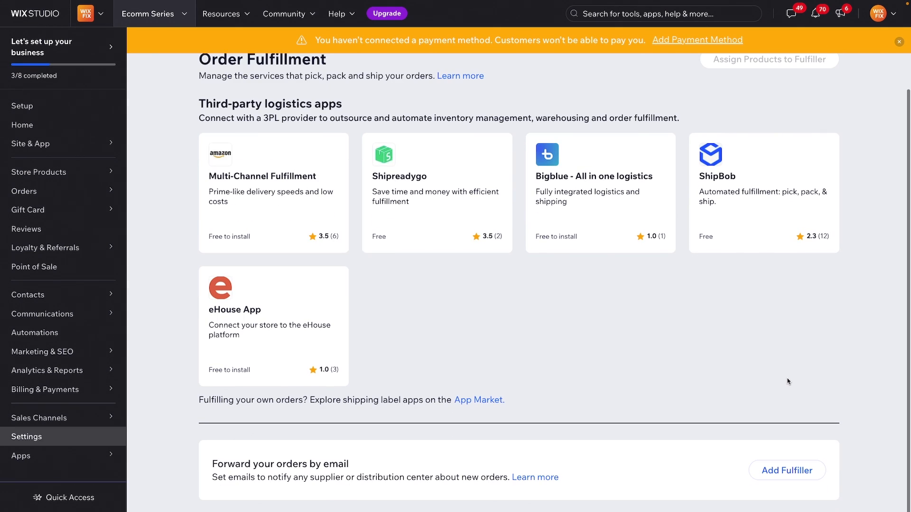
{"action": "left_click", "coordinate": [777, 471]}
{"action": "left_click", "coordinate": [306, 325]}
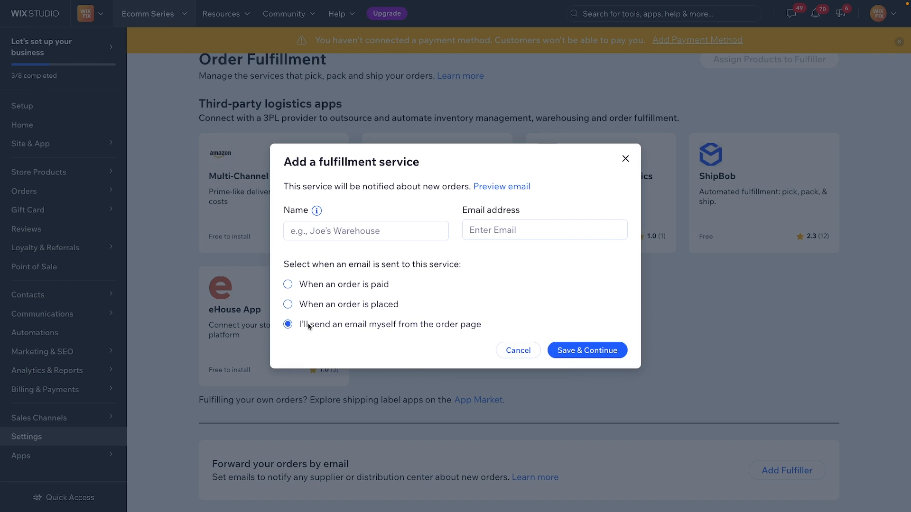